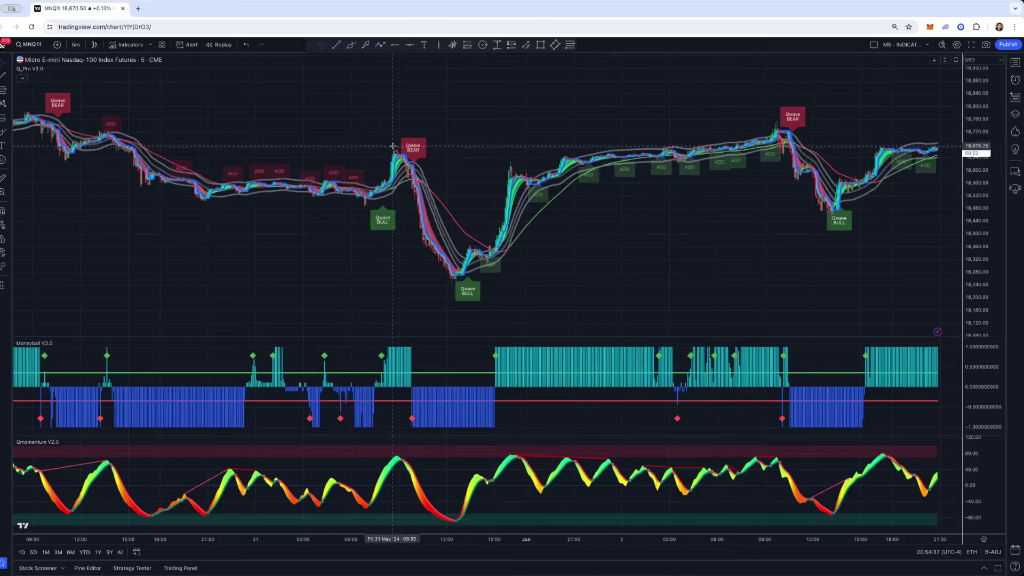
Pan and zoom the MNQ chart to the 31 May low with the Qwave BULL signal.
{"action": "scroll", "coordinate": [413, 151], "scroll_direction": "up", "scroll_amount": 2}
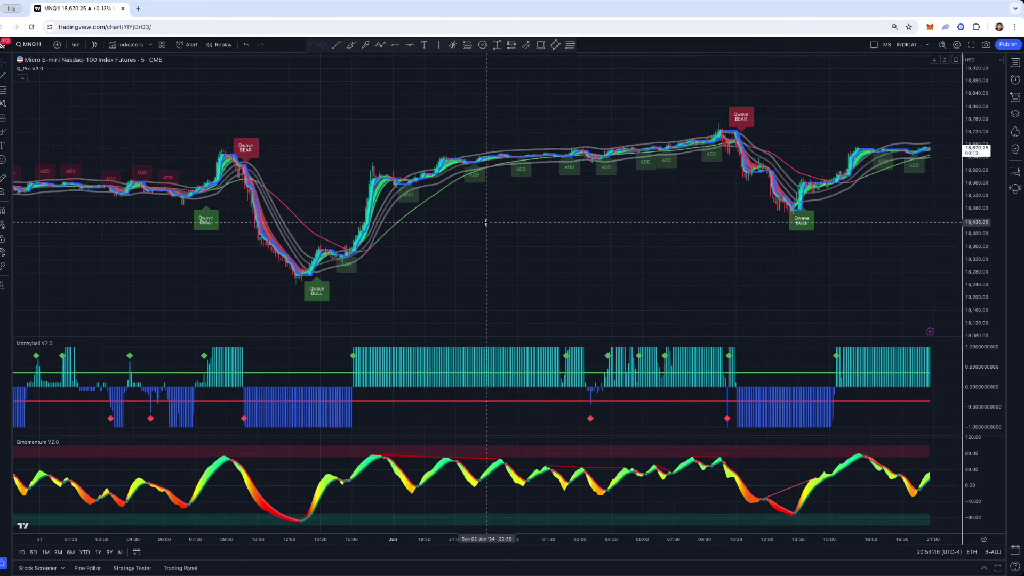
{"action": "scroll", "coordinate": [486, 222], "scroll_direction": "down", "scroll_amount": 5}
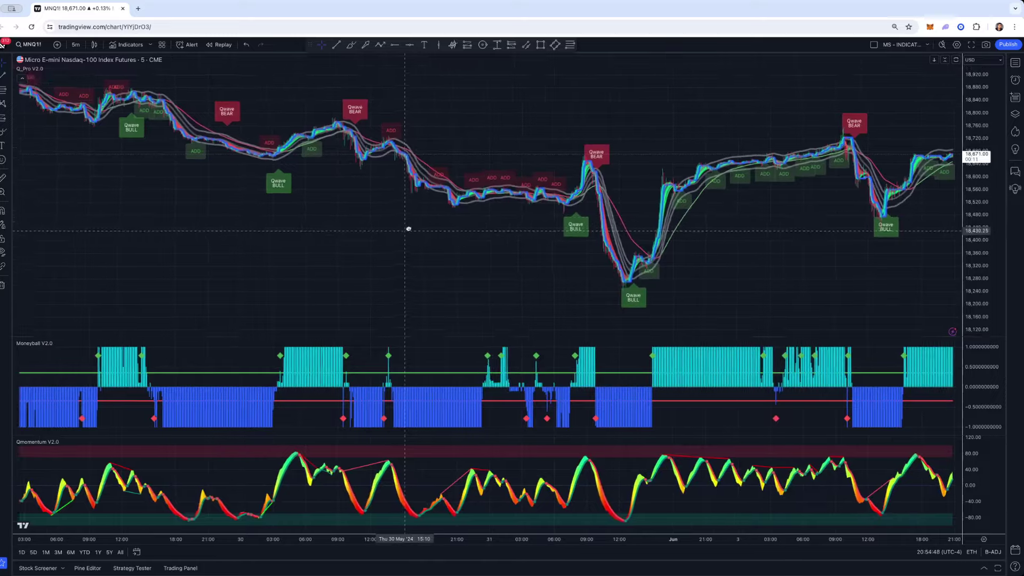
{"action": "scroll", "coordinate": [408, 229], "scroll_direction": "up", "scroll_amount": 5}
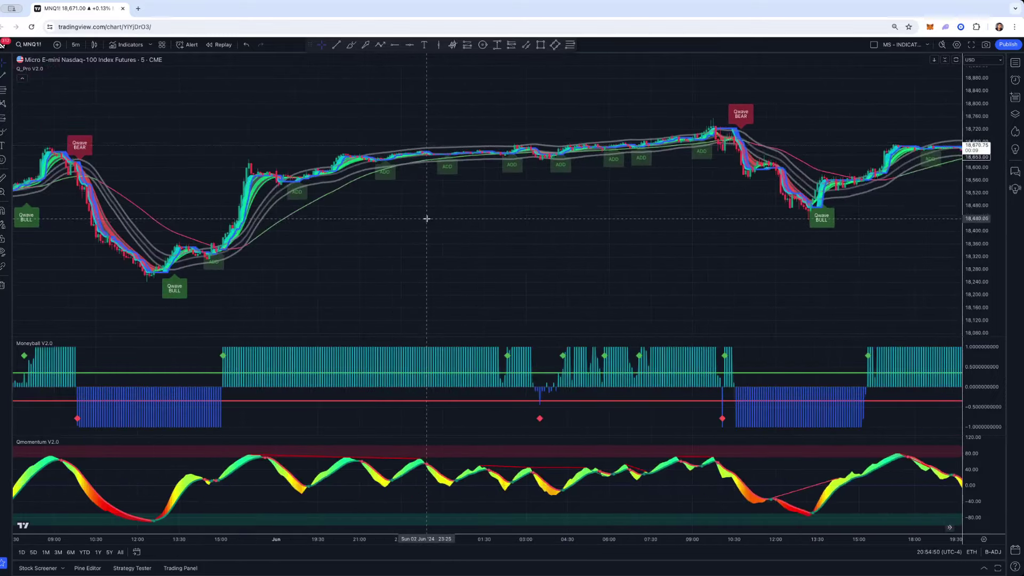
{"action": "scroll", "coordinate": [596, 226], "scroll_direction": "down", "scroll_amount": 2}
{"action": "left_click_drag", "start_coordinate": [596, 226], "coordinate": [445, 225]}
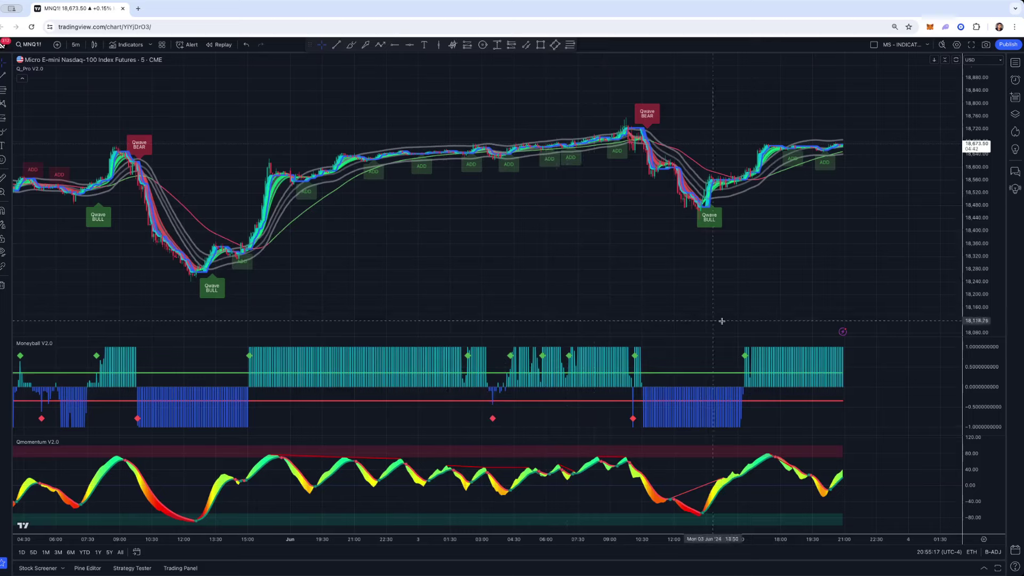
{"action": "scroll", "coordinate": [773, 280], "scroll_direction": "down", "scroll_amount": 2}
{"action": "scroll", "coordinate": [759, 277], "scroll_direction": "down", "scroll_amount": 2}
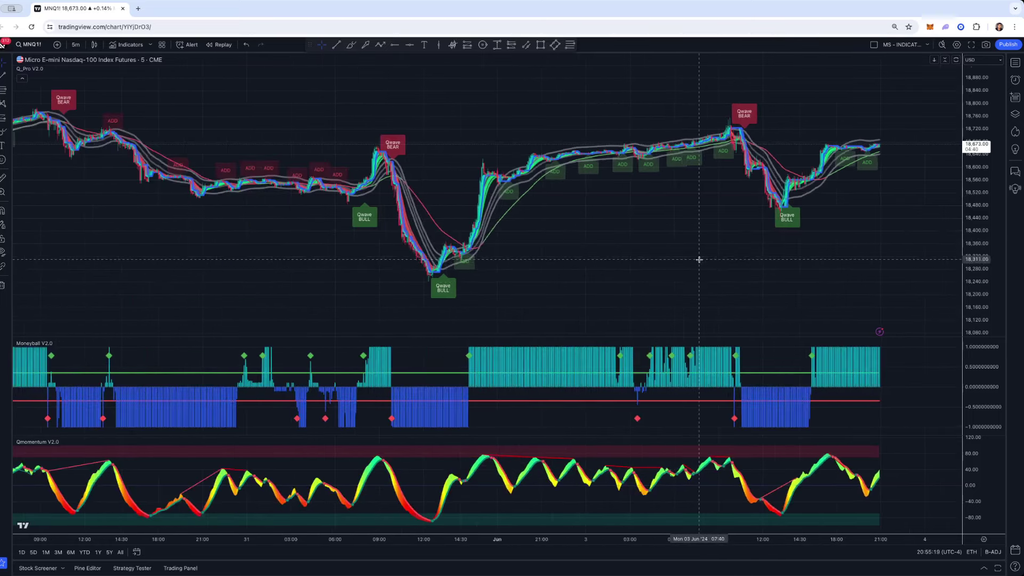
{"action": "left_click_drag", "start_coordinate": [280, 223], "coordinate": [526, 242]}
{"action": "scroll", "coordinate": [527, 242], "scroll_direction": "up", "scroll_amount": 2}
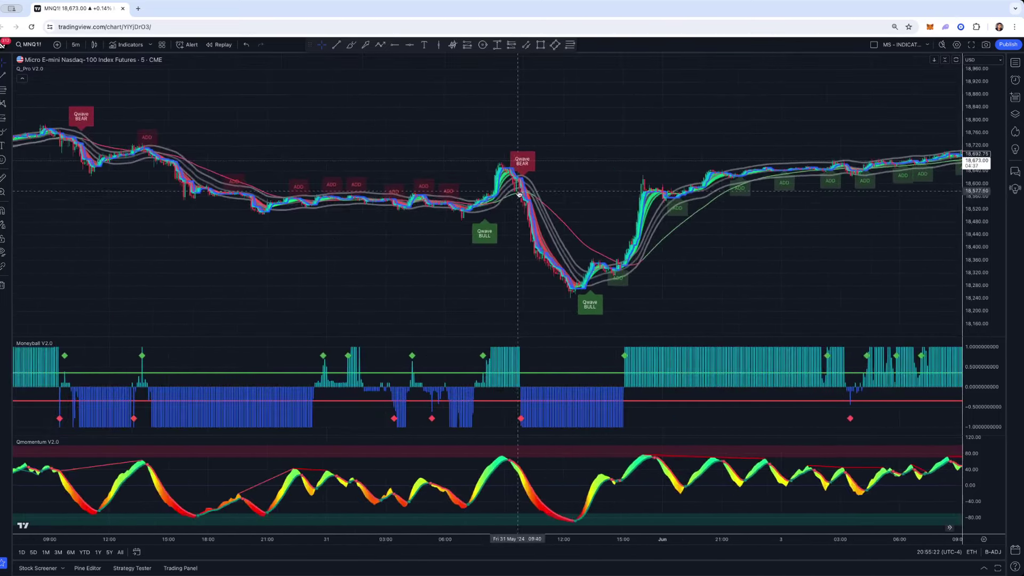
{"action": "left_click_drag", "start_coordinate": [536, 137], "coordinate": [351, 113]}
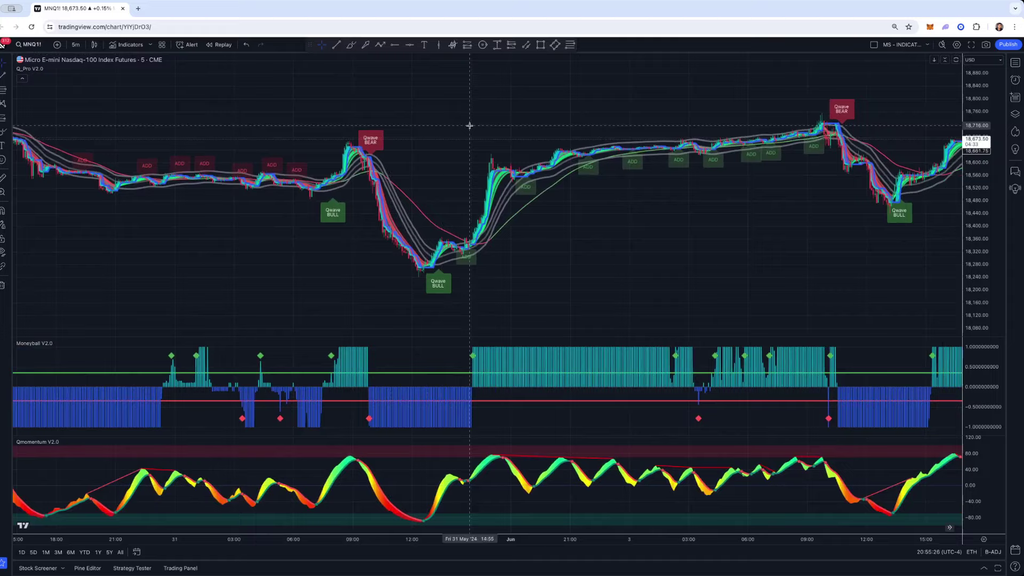
{"action": "left_click_drag", "start_coordinate": [470, 125], "coordinate": [400, 133]}
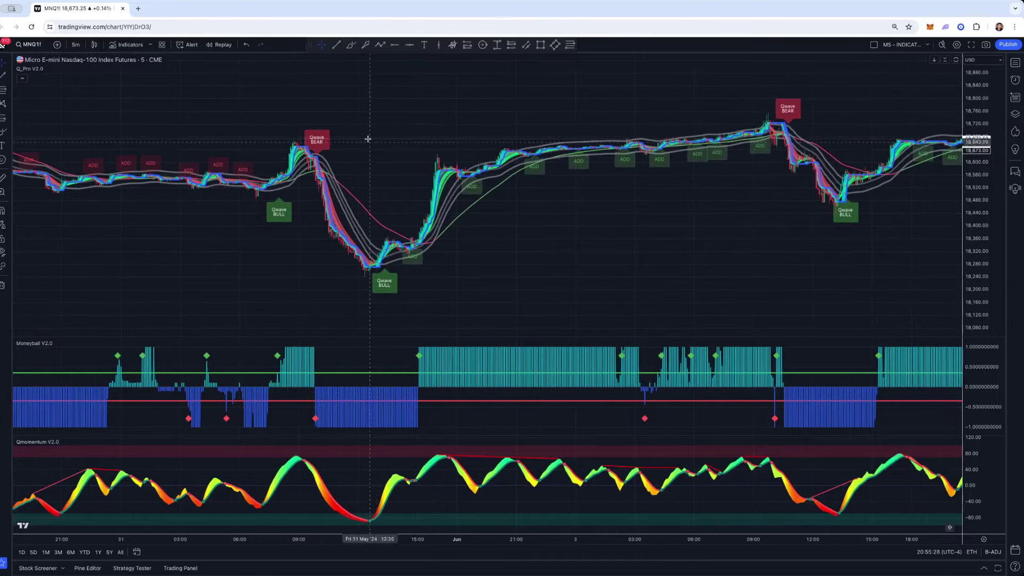
{"action": "scroll", "coordinate": [429, 136], "scroll_direction": "right", "scroll_amount": 5}
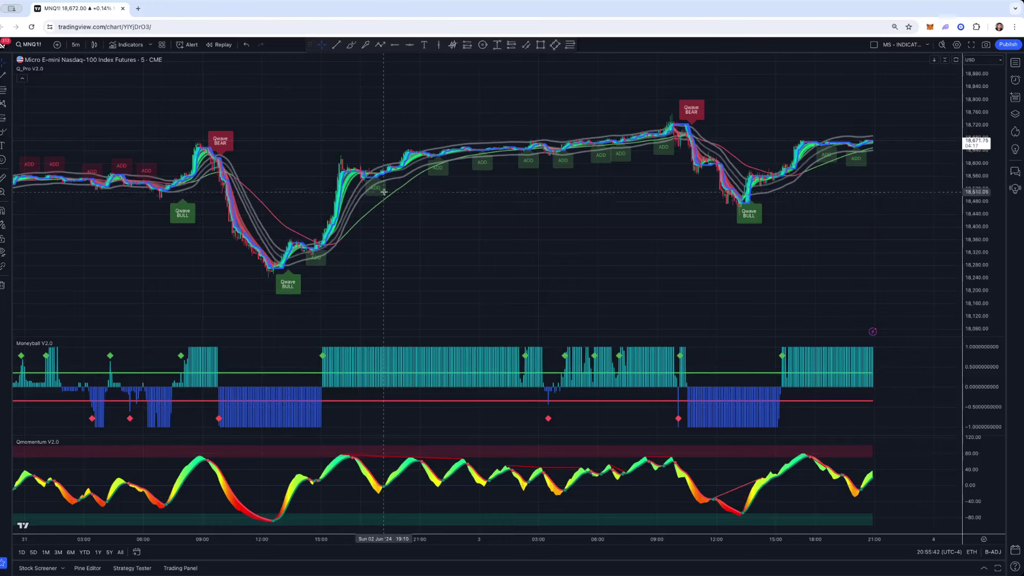
{"action": "scroll", "coordinate": [475, 224], "scroll_direction": "up", "scroll_amount": 3}
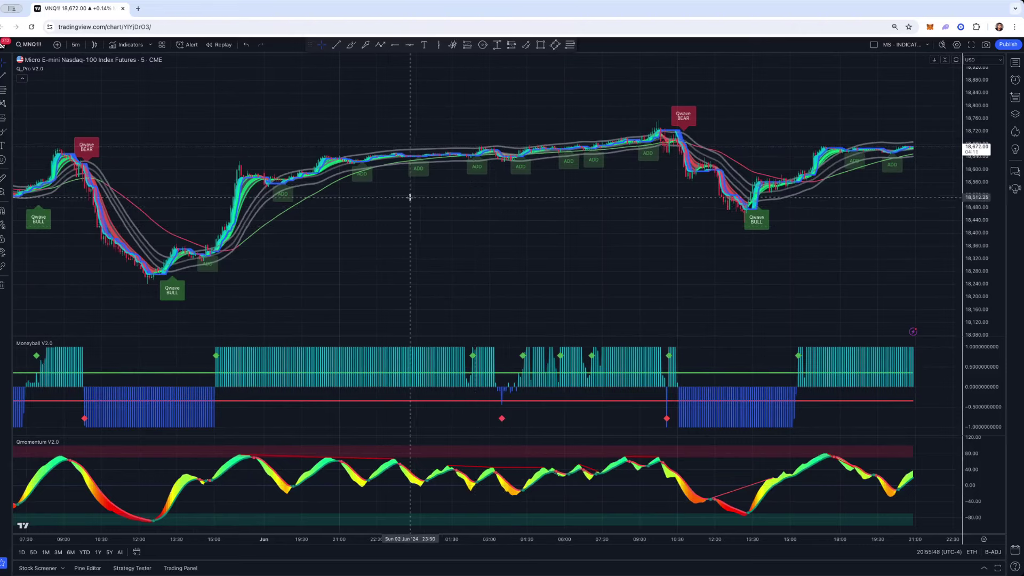
{"action": "scroll", "coordinate": [642, 214], "scroll_direction": "up", "scroll_amount": 3}
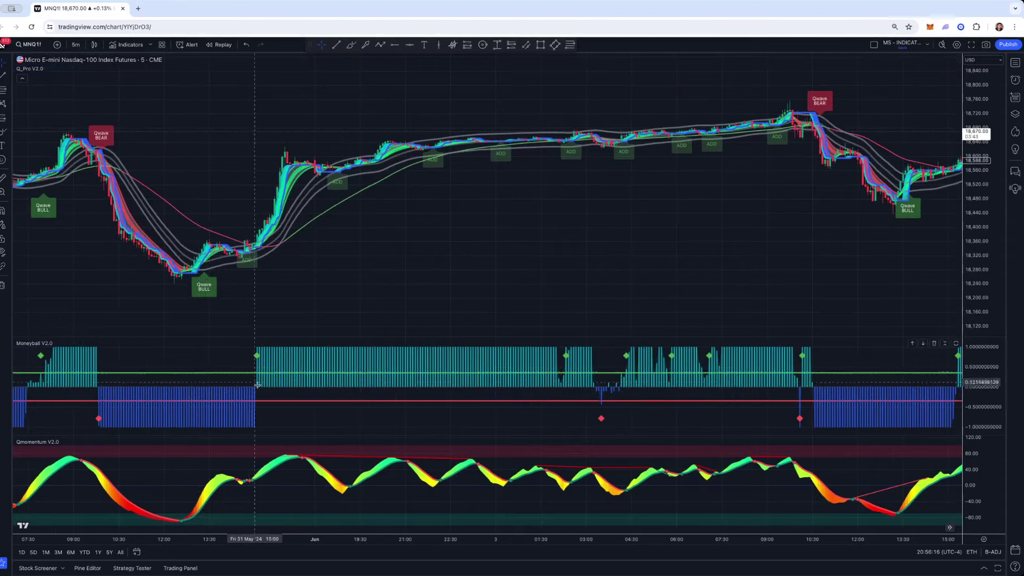
{"action": "scroll", "coordinate": [254, 395], "scroll_direction": "down", "scroll_amount": 5}
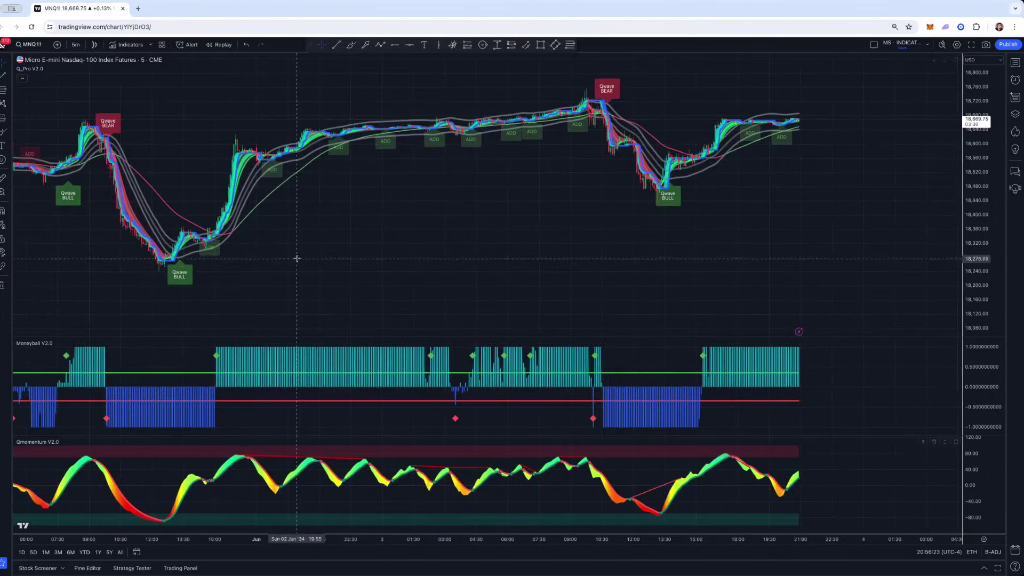
{"action": "left_click_drag", "start_coordinate": [315, 260], "coordinate": [340, 260]}
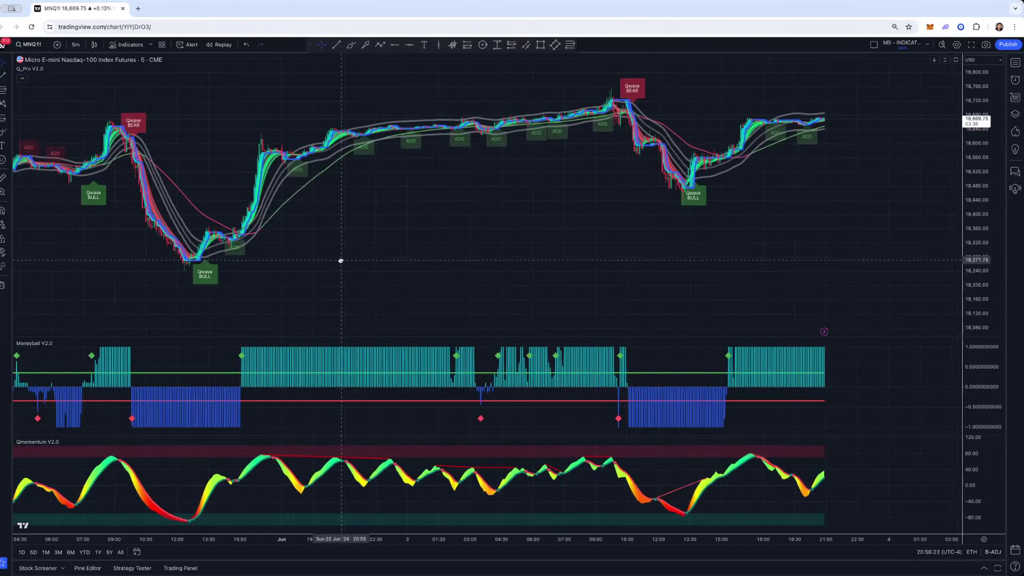
Mark the Qwave BULL low with a yellow vertical line, then deselect it and Moneyball.
{"action": "left_click", "coordinate": [190, 233]}
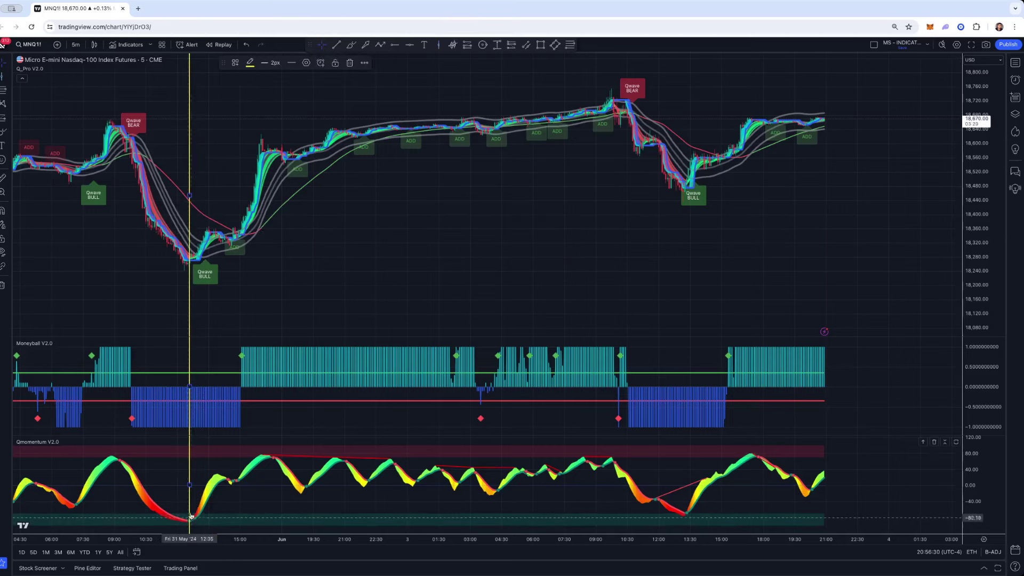
{"action": "left_click", "coordinate": [208, 406]}
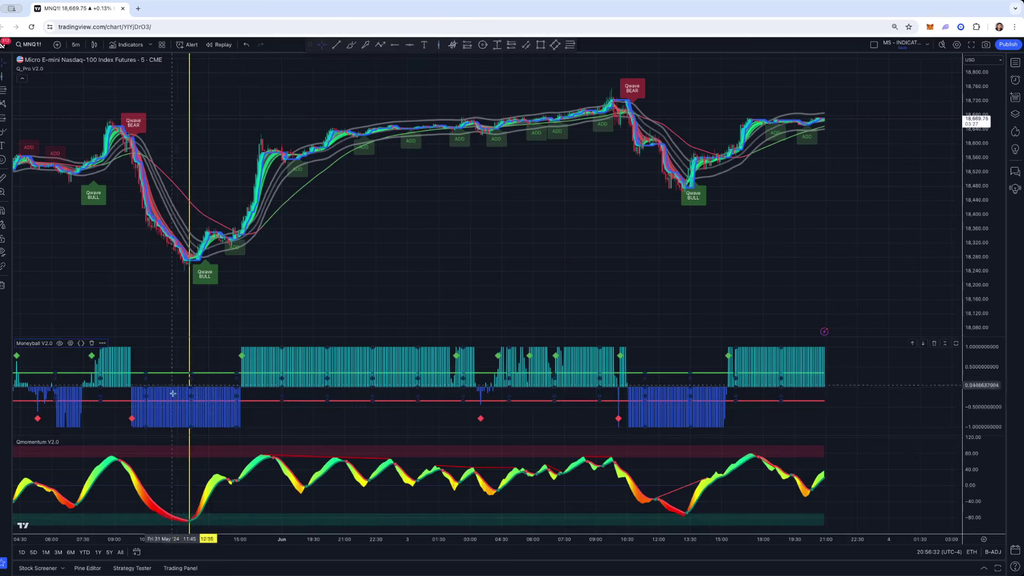
{"action": "left_click", "coordinate": [232, 315]}
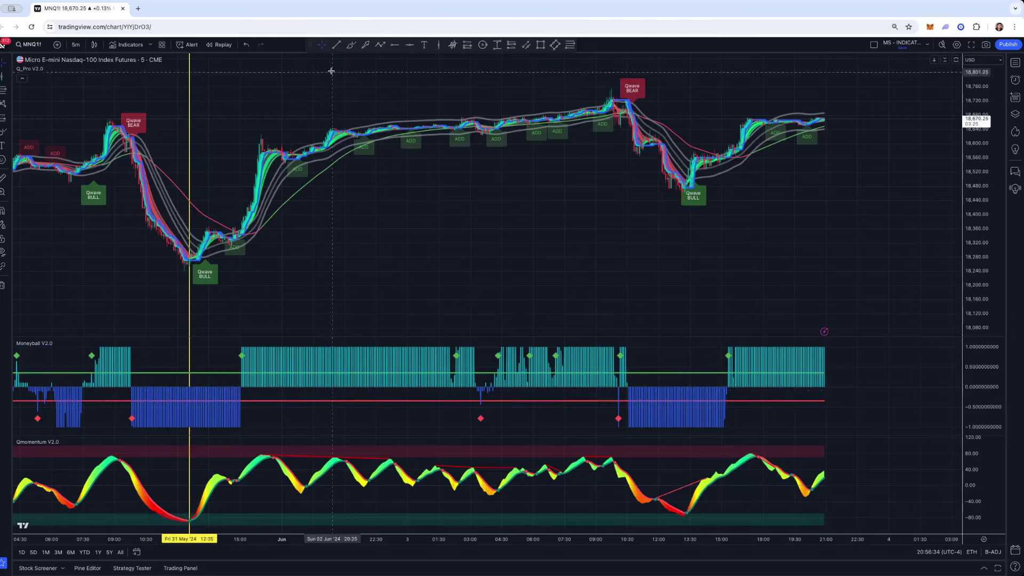
Draw a yellow brush loop around the Qwave BULL label and undo the extra stroke.
{"action": "left_click", "coordinate": [350, 46]}
{"action": "left_click_drag", "start_coordinate": [210, 265], "coordinate": [213, 258]}
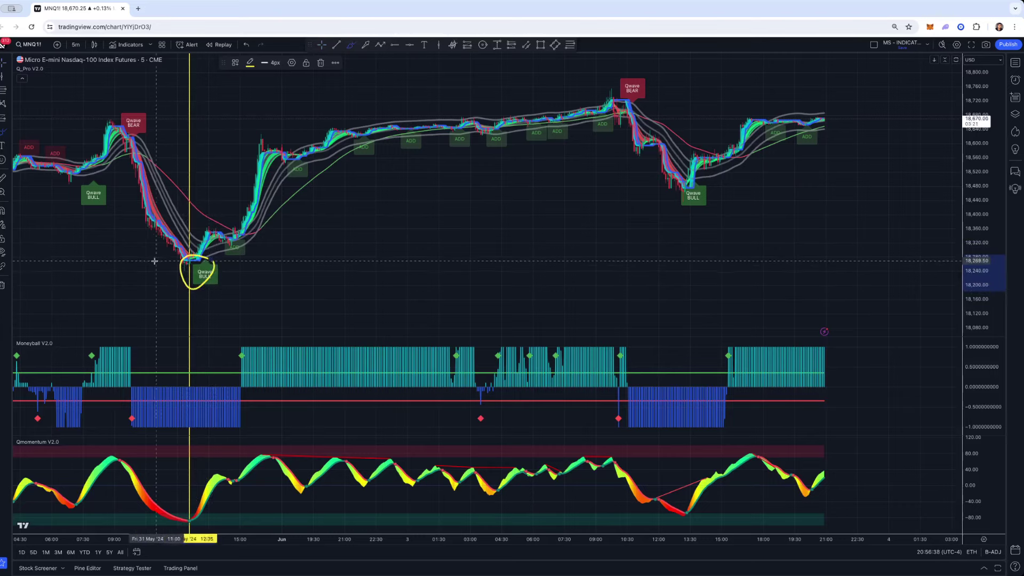
{"action": "scroll", "coordinate": [152, 261], "scroll_direction": "up", "scroll_amount": 3}
{"action": "scroll", "coordinate": [152, 260], "scroll_direction": "left", "scroll_amount": 6}
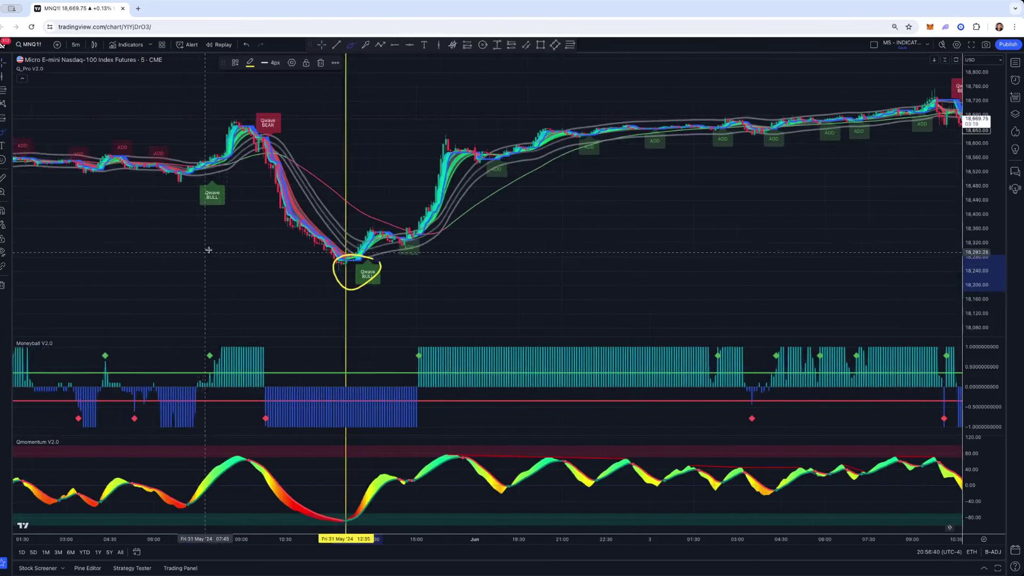
{"action": "scroll", "coordinate": [210, 247], "scroll_direction": "up", "scroll_amount": 3}
{"action": "scroll", "coordinate": [213, 245], "scroll_direction": "left", "scroll_amount": 5}
{"action": "mouse_move", "coordinate": [526, 219]}
{"action": "left_mouse_down"}
{"action": "mouse_move", "coordinate": [508, 234]}
{"action": "mouse_move", "coordinate": [502, 266]}
{"action": "mouse_move", "coordinate": [536, 225]}
{"action": "left_mouse_up"}
{"action": "left_click", "coordinate": [247, 45]}
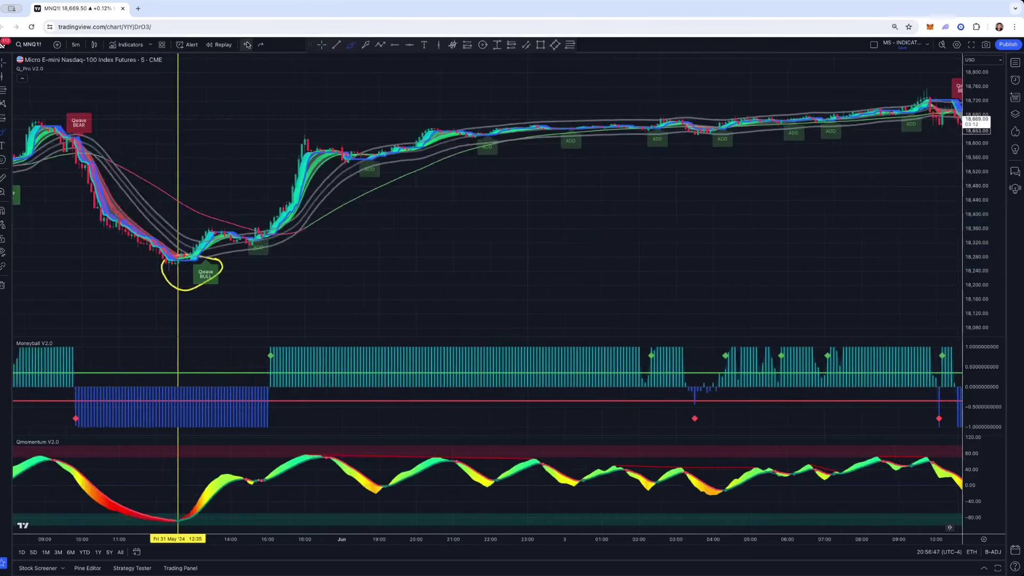
Return to the crosshair cursor and delete the yellow vertical line.
{"action": "scroll", "coordinate": [249, 80], "scroll_direction": "right", "scroll_amount": 4}
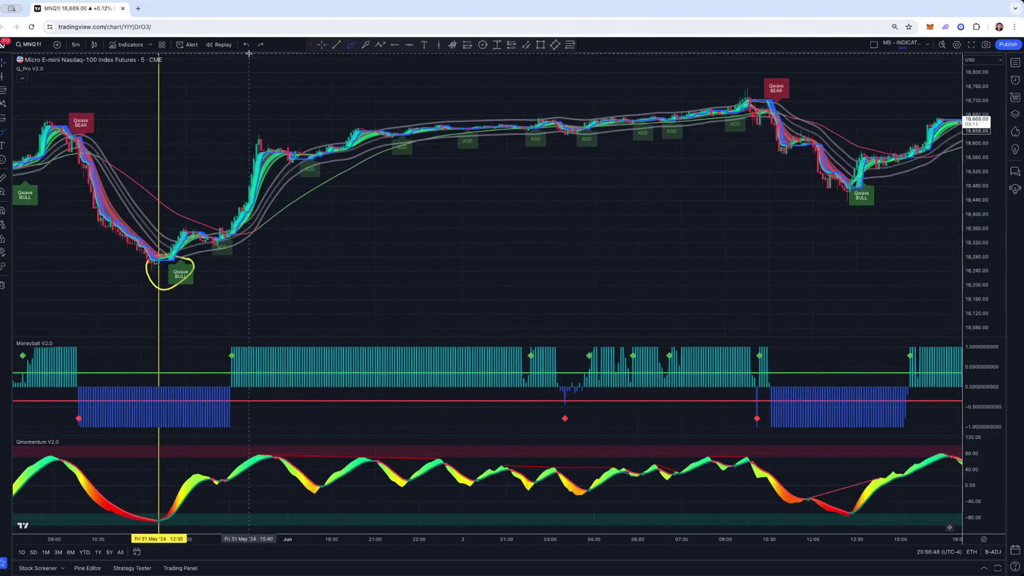
{"action": "left_click", "coordinate": [320, 46]}
{"action": "key", "text": "Delete"}
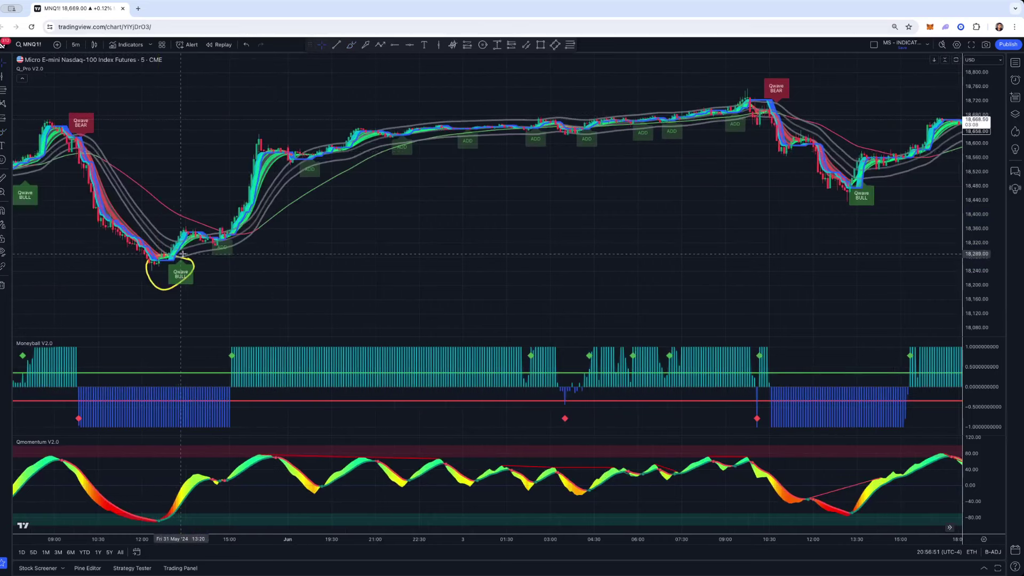
Confirm the pending Moneyball V2.0 settings with Ok.
{"action": "left_click", "coordinate": [185, 259]}
{"action": "key", "text": "Delete"}
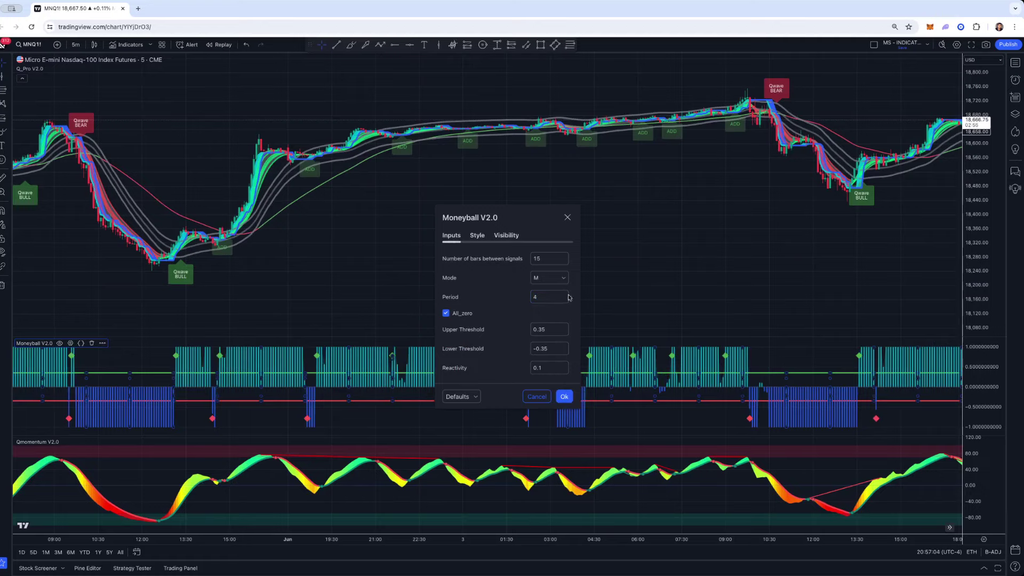
{"action": "left_click", "coordinate": [564, 397]}
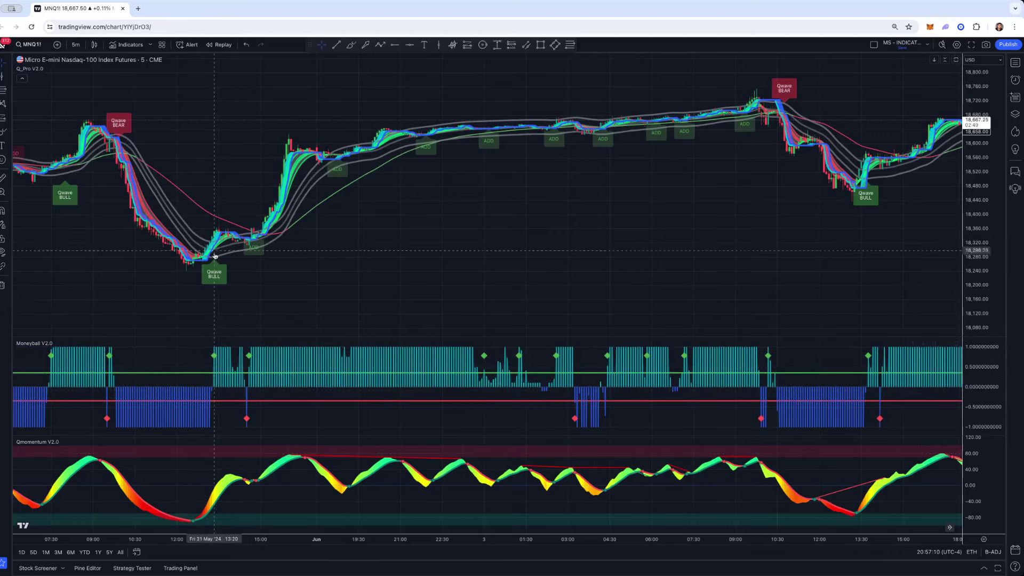
Check and close the Moneyball settings, then open the Q_Pro V2.0 inputs (Qcloud 19–99, Qbands 77).
{"action": "scroll", "coordinate": [583, 213], "scroll_direction": "down", "scroll_amount": 5}
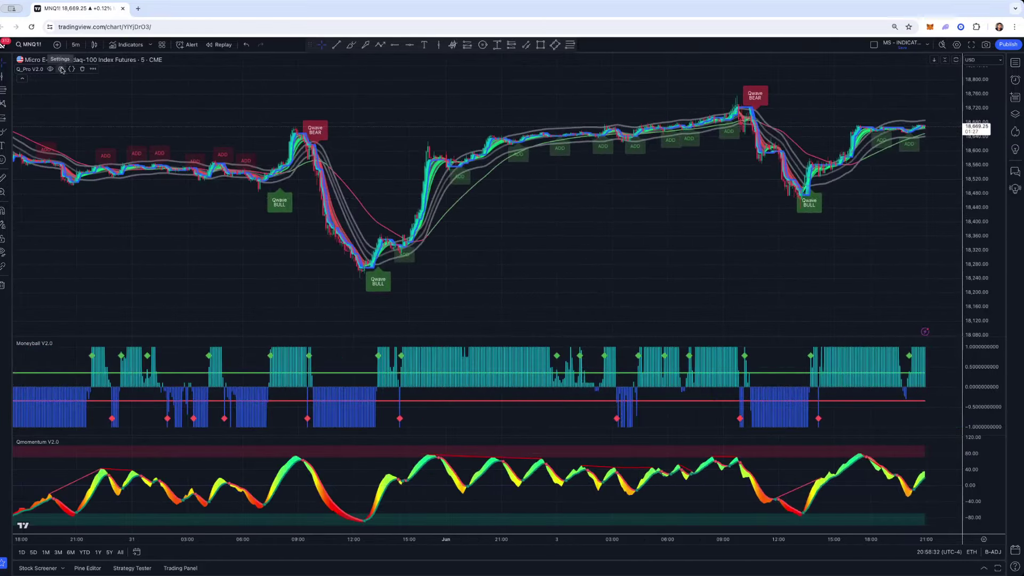
{"action": "left_click", "coordinate": [61, 70]}
{"action": "left_click", "coordinate": [587, 58]}
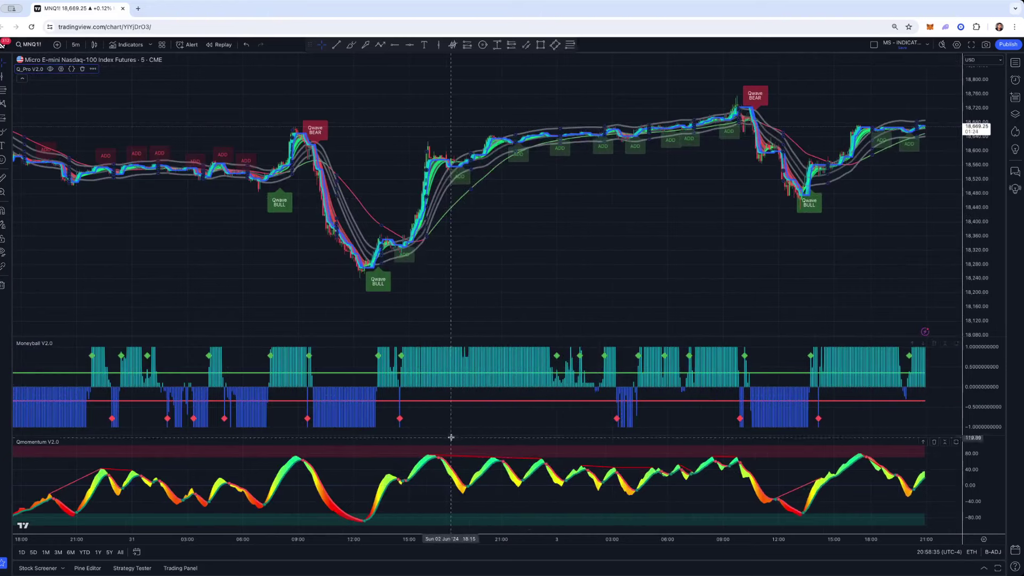
{"action": "double_click", "coordinate": [422, 370]}
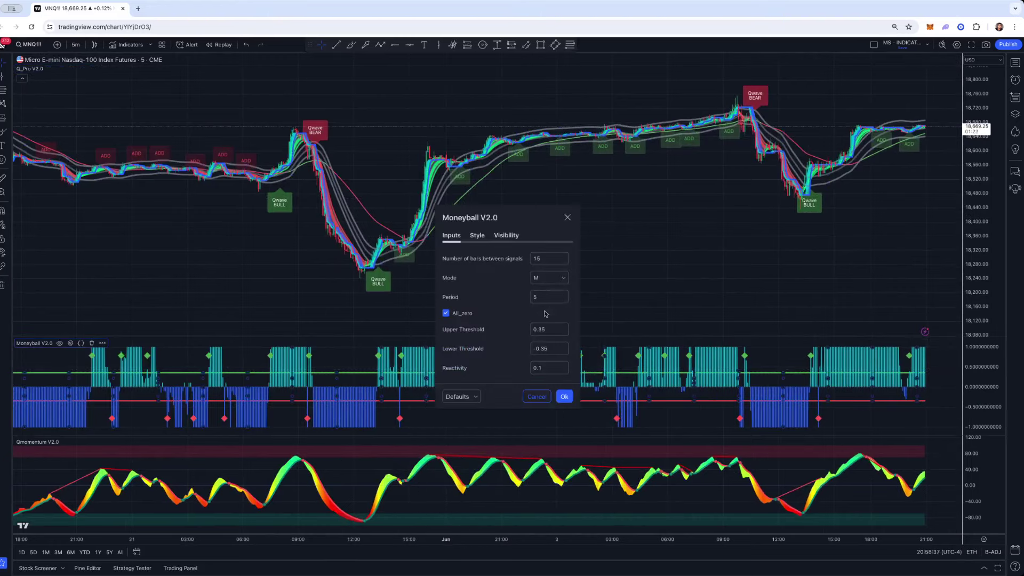
{"action": "left_click", "coordinate": [567, 217]}
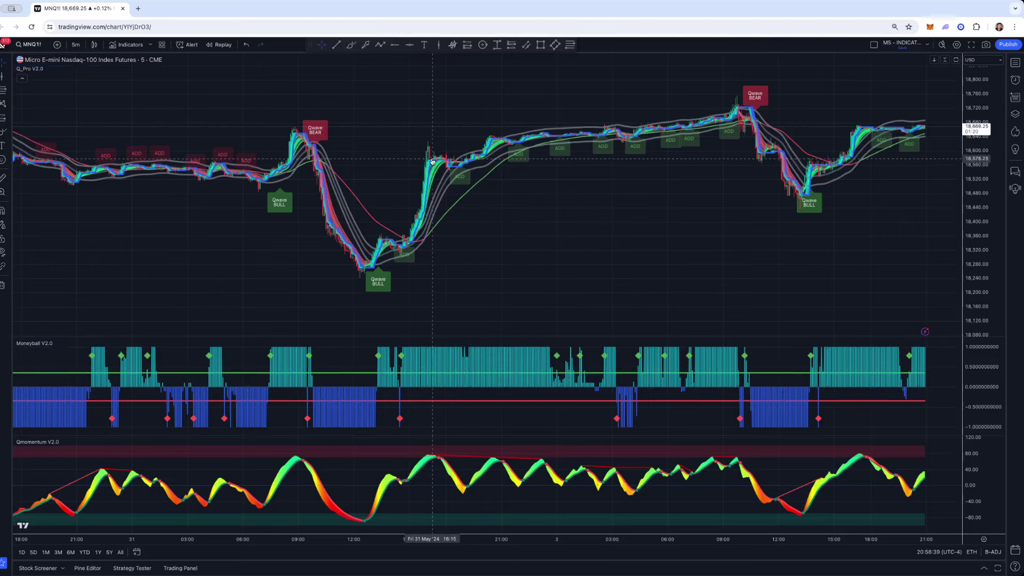
{"action": "double_click", "coordinate": [453, 177]}
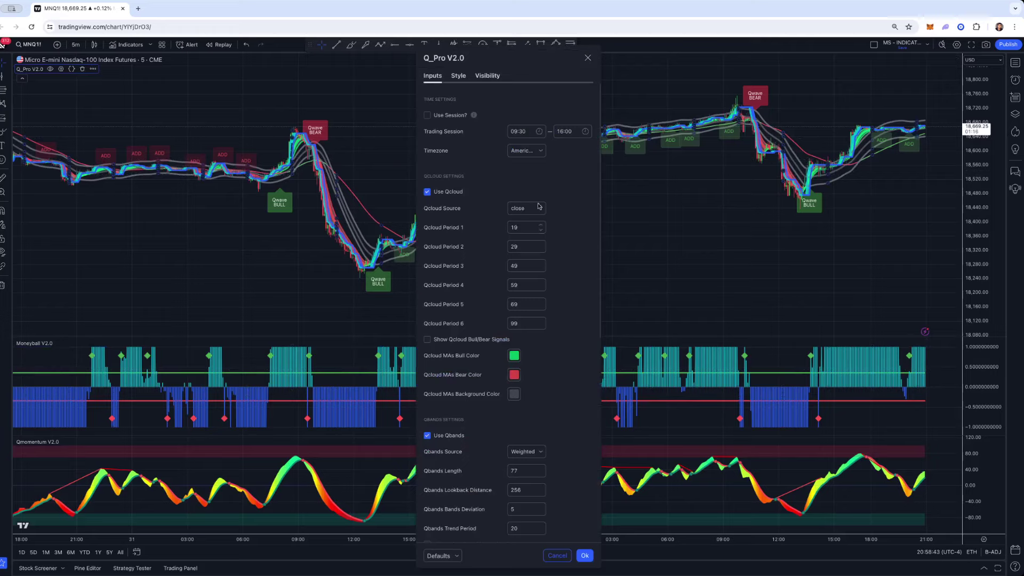
Disable Use Qwave, show lower Qbands, set Qbands length 155 and deviation 6.8, and apply.
{"action": "left_click_drag", "start_coordinate": [480, 58], "coordinate": [764, 58]}
{"action": "left_click", "coordinate": [743, 76]}
{"action": "scroll", "coordinate": [787, 224], "scroll_direction": "down", "scroll_amount": 1}
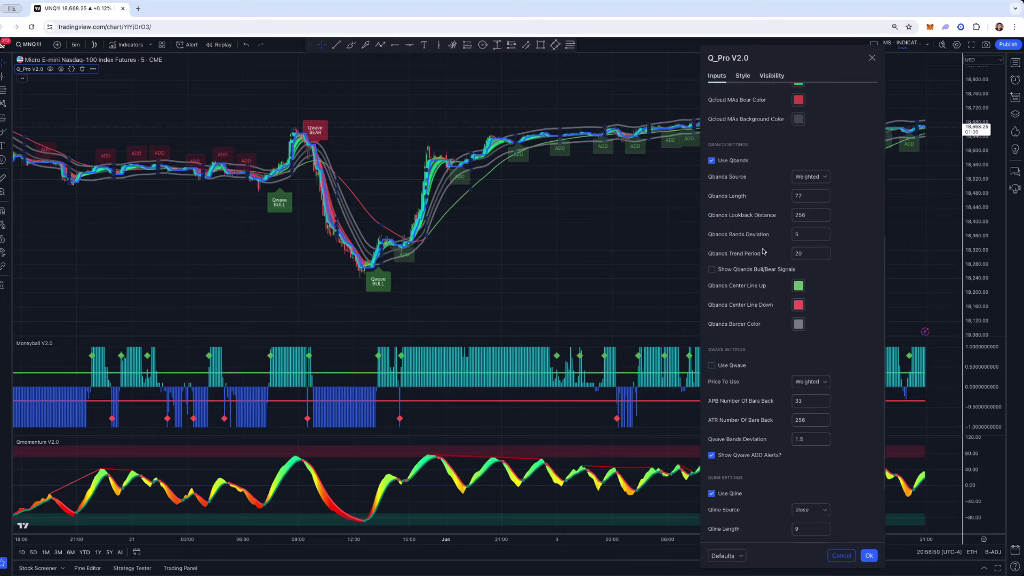
{"action": "left_click", "coordinate": [742, 75]}
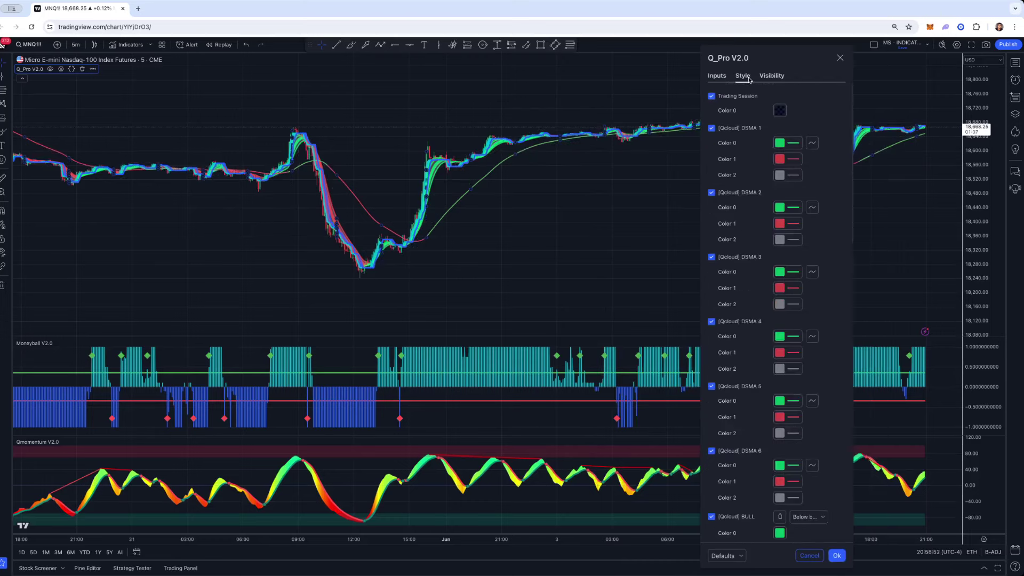
{"action": "left_click", "coordinate": [738, 258]}
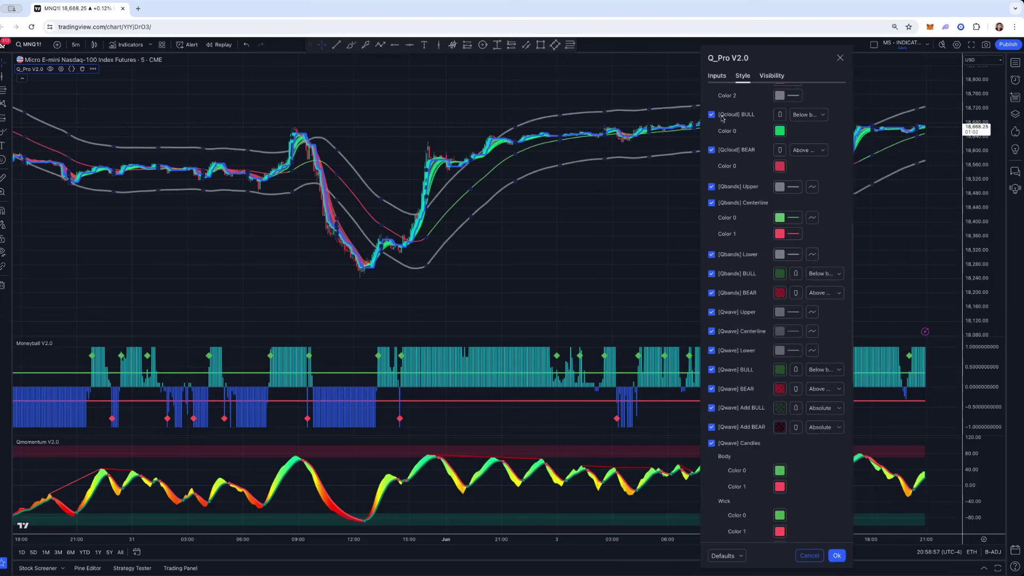
{"action": "left_click", "coordinate": [718, 75]}
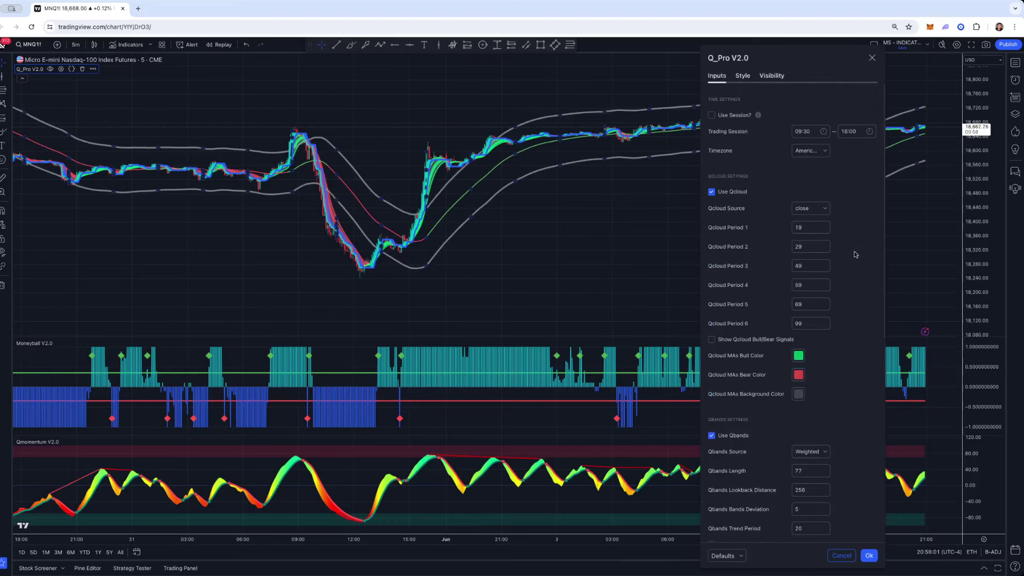
{"action": "scroll", "coordinate": [857, 272], "scroll_direction": "down", "scroll_amount": 5}
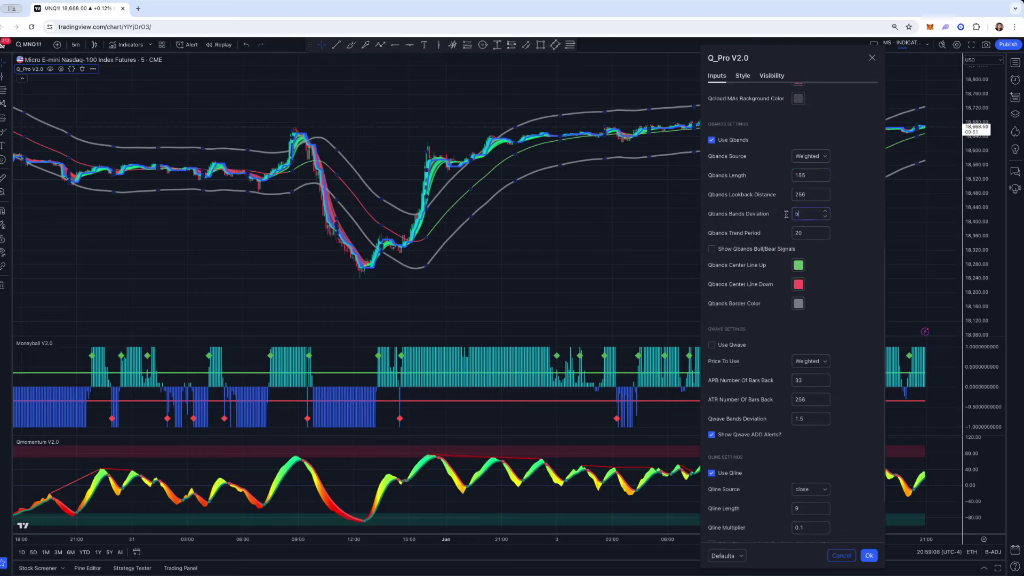
{"action": "key", "text": "Up"}
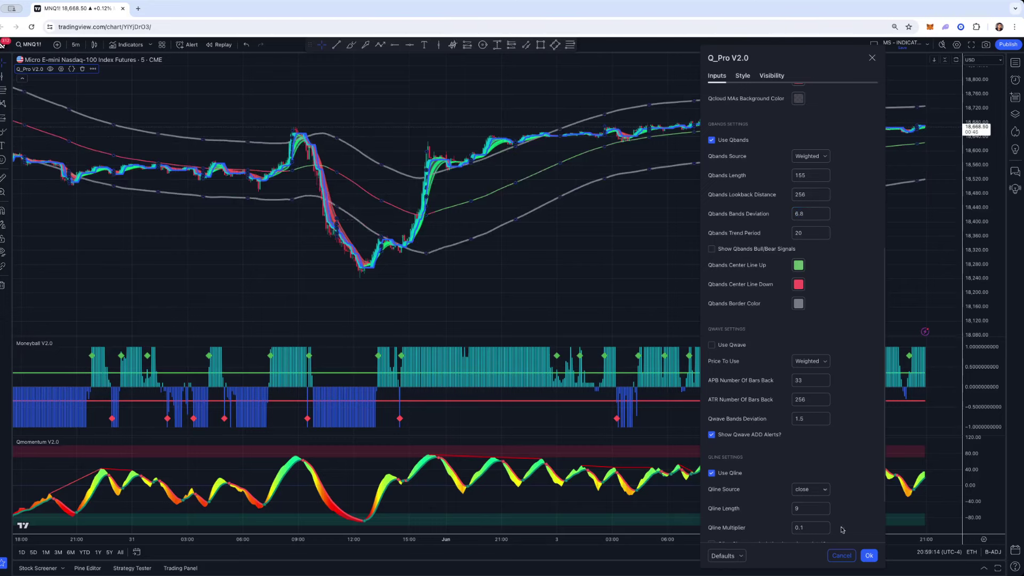
{"action": "left_click", "coordinate": [869, 556]}
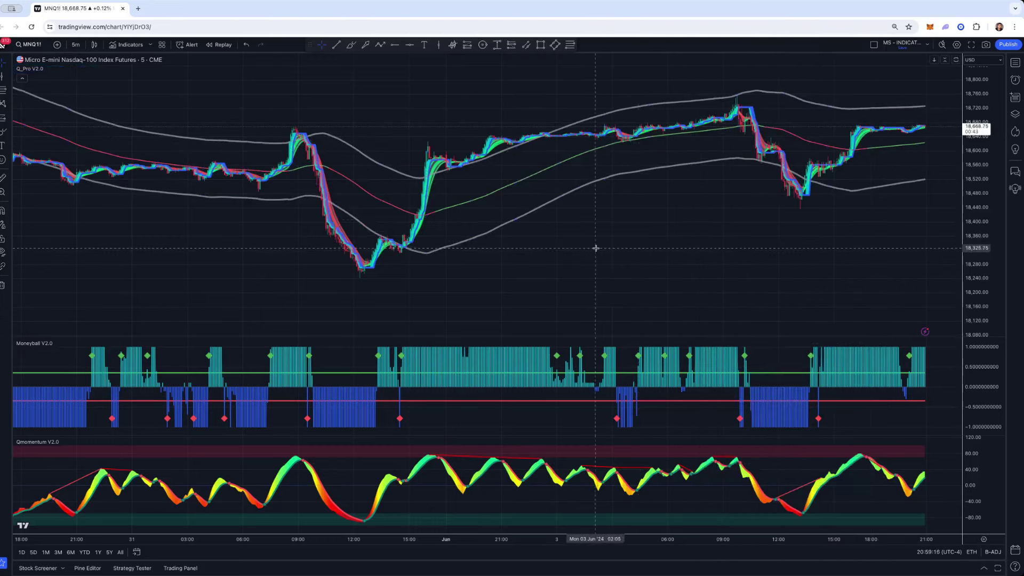
{"action": "left_click_drag", "start_coordinate": [638, 248], "coordinate": [590, 268]}
{"action": "scroll", "coordinate": [734, 253], "scroll_direction": "up", "scroll_amount": 5}
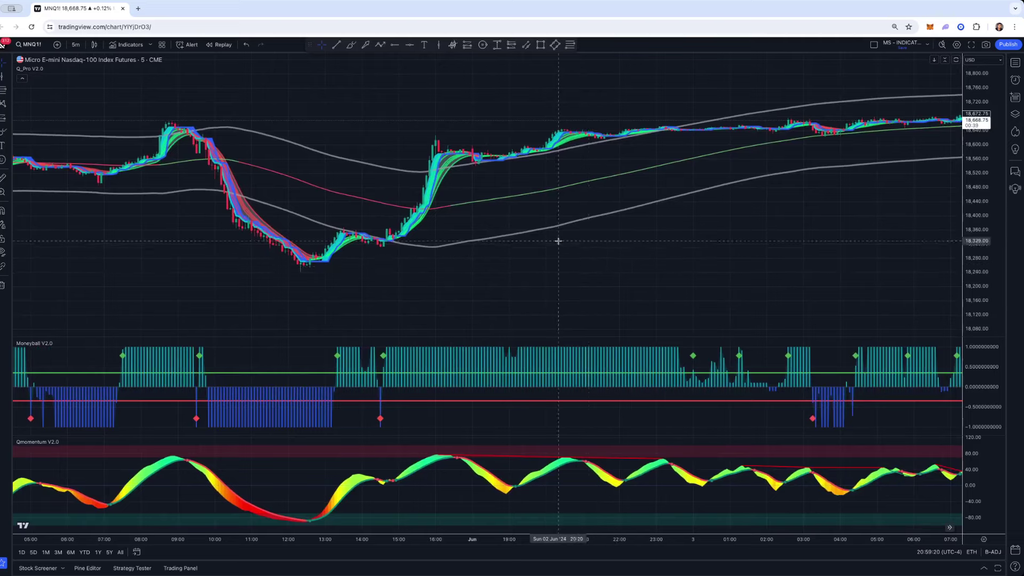
{"action": "left_click_drag", "start_coordinate": [504, 272], "coordinate": [512, 268]}
{"action": "scroll", "coordinate": [511, 267], "scroll_direction": "down", "scroll_amount": 1}
{"action": "left_click", "coordinate": [351, 46]}
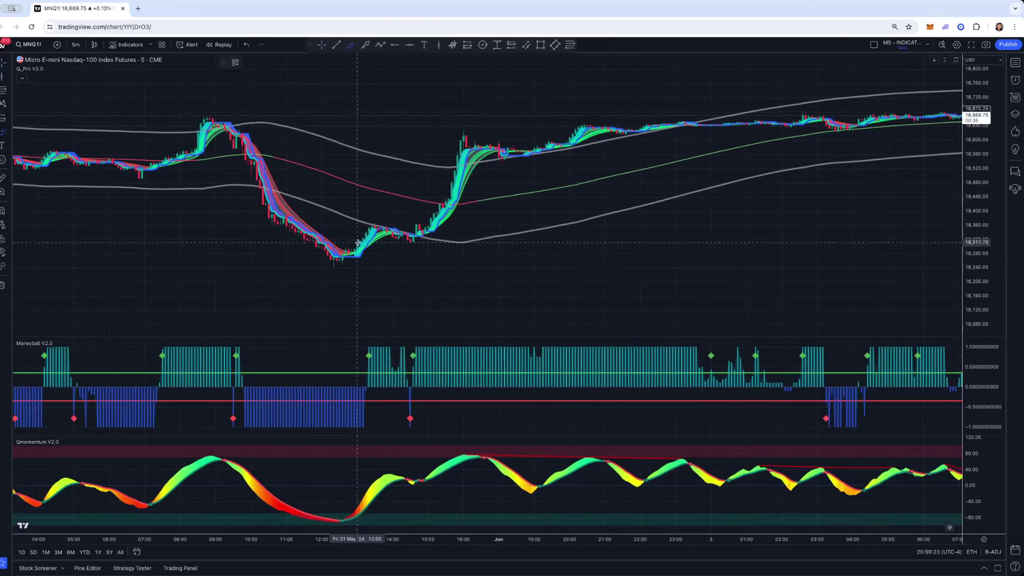
{"action": "mouse_move", "coordinate": [187, 139]}
{"action": "left_mouse_down"}
{"action": "mouse_move", "coordinate": [233, 114]}
{"action": "mouse_move", "coordinate": [239, 128]}
{"action": "left_mouse_up"}
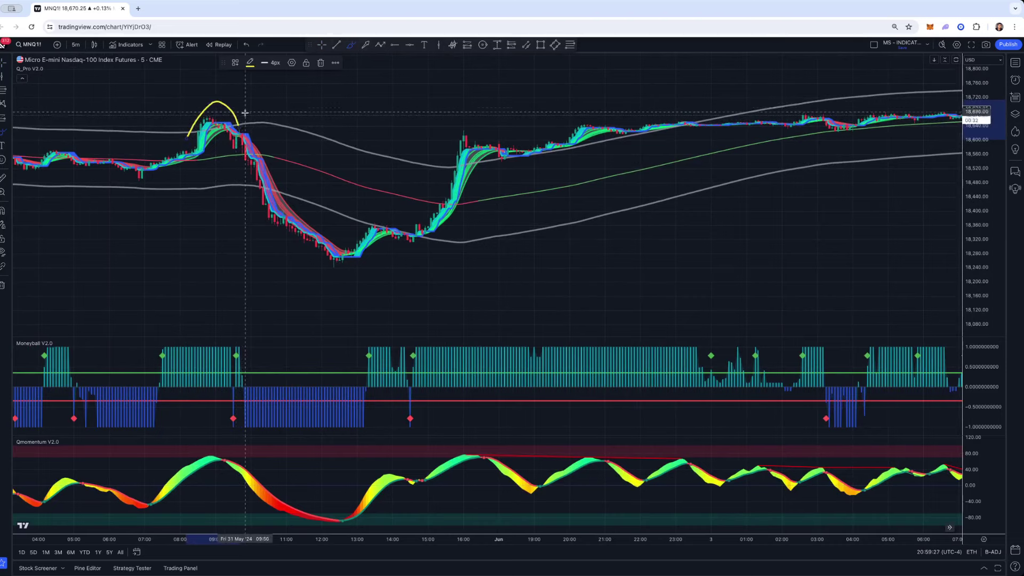
{"action": "left_click", "coordinate": [510, 46]}
{"action": "left_click", "coordinate": [218, 126]}
{"action": "left_click_drag", "start_coordinate": [218, 158], "coordinate": [214, 251]}
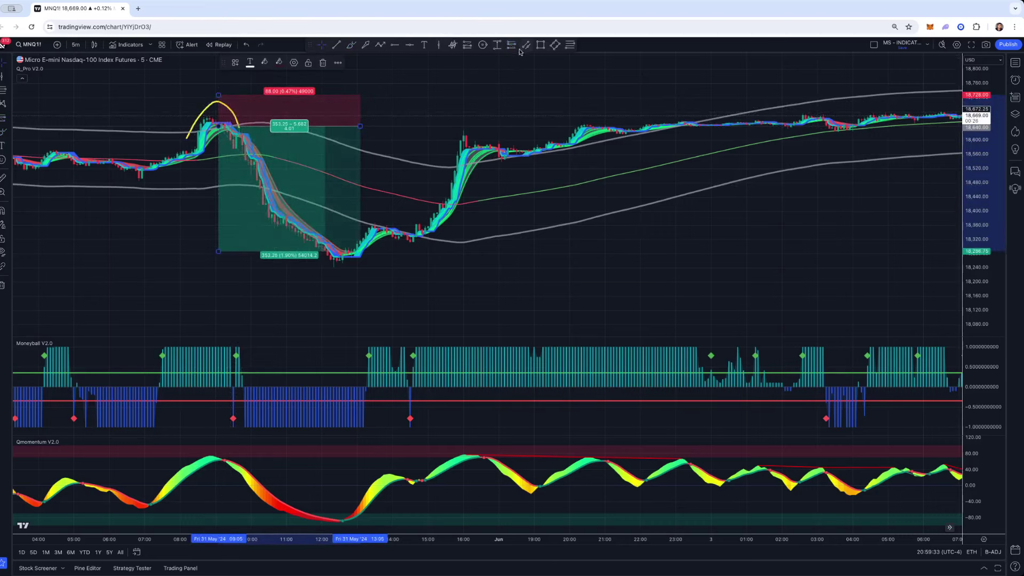
{"action": "left_click", "coordinate": [468, 46]}
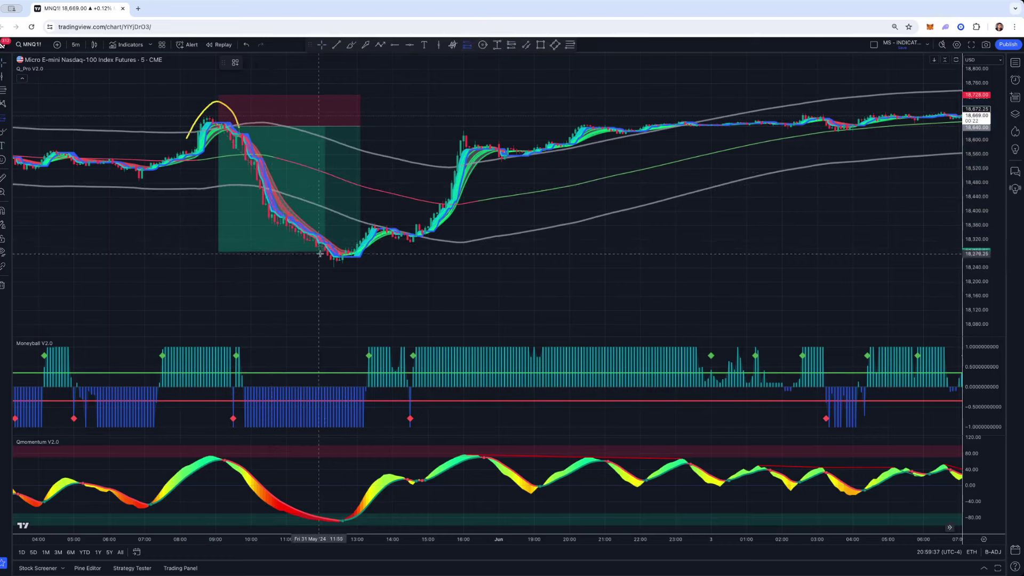
{"action": "left_click", "coordinate": [372, 231]}
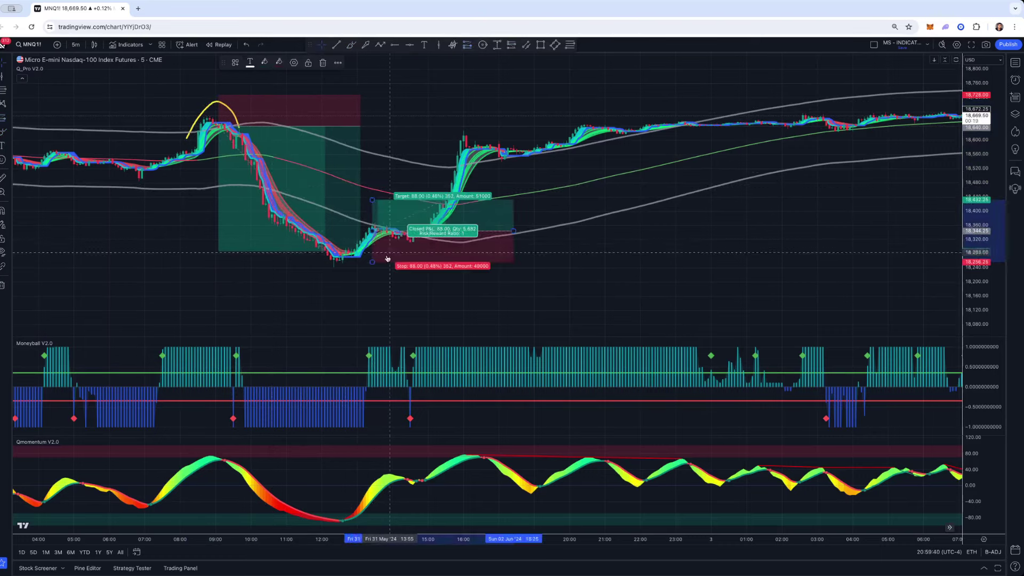
{"action": "left_click_drag", "start_coordinate": [372, 200], "coordinate": [372, 146]}
{"action": "left_click", "coordinate": [438, 44]}
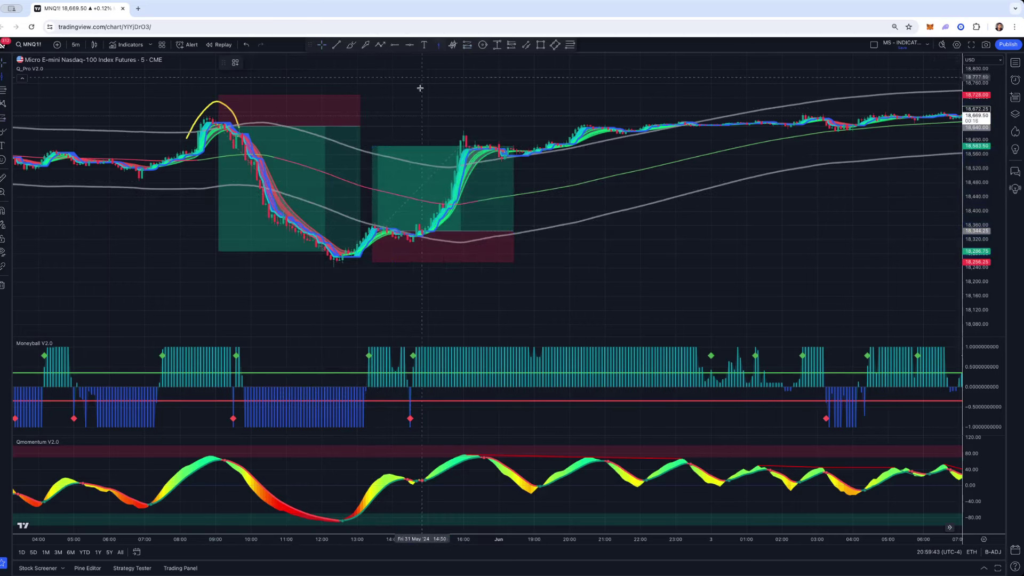
{"action": "left_click", "coordinate": [367, 155]}
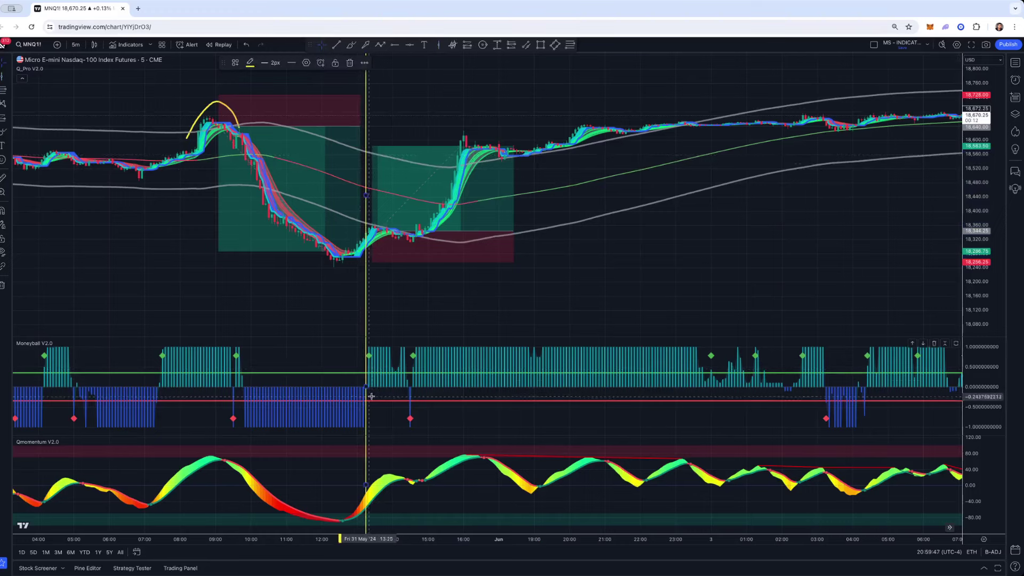
{"action": "left_click", "coordinate": [563, 205]}
{"action": "left_click", "coordinate": [501, 229]}
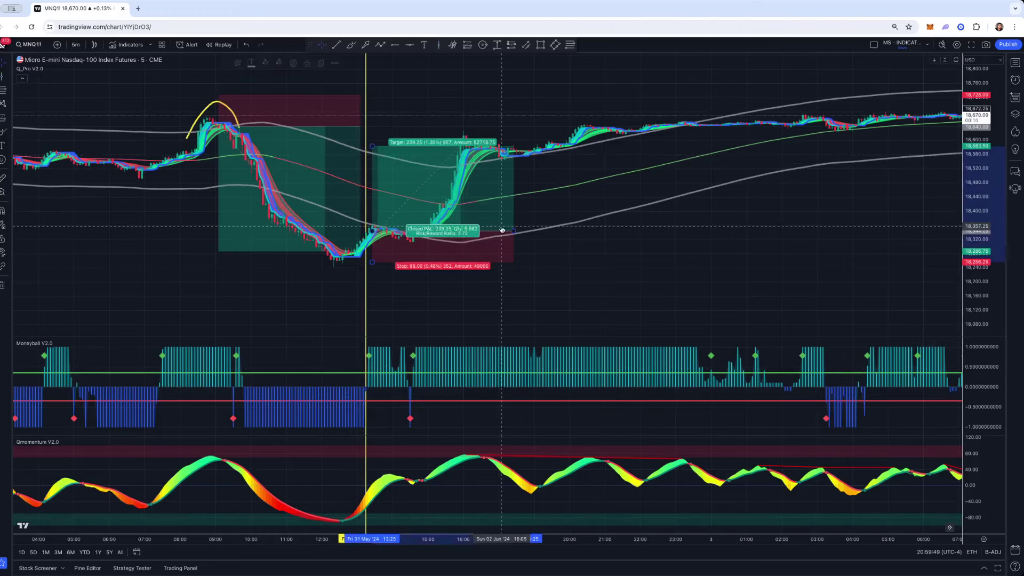
{"action": "key", "text": "Delete"}
{"action": "left_click", "coordinate": [328, 222]}
{"action": "key", "text": "Delete"}
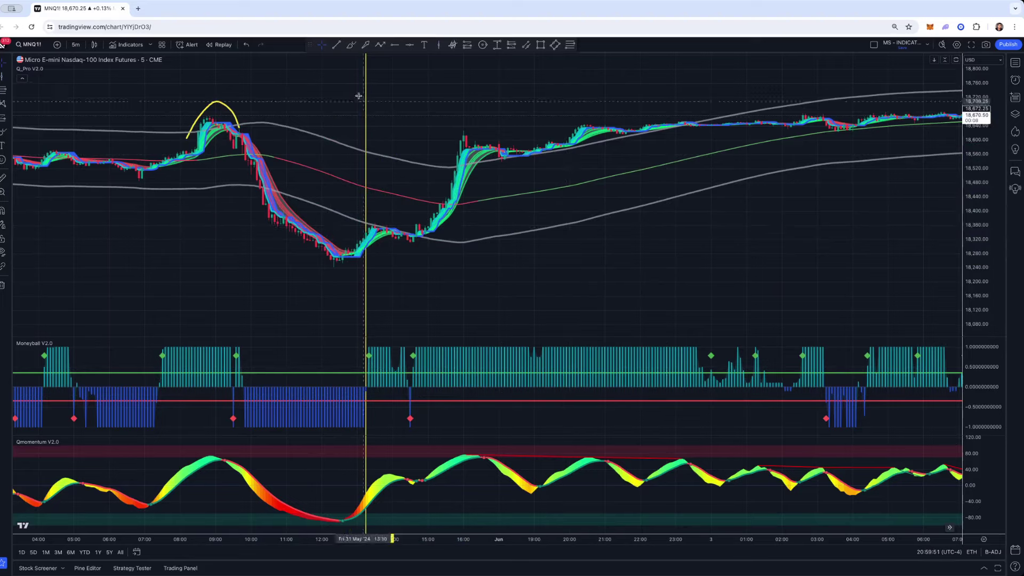
{"action": "left_click", "coordinate": [229, 105]}
{"action": "key", "text": "Delete"}
{"action": "key", "text": "Delete"}
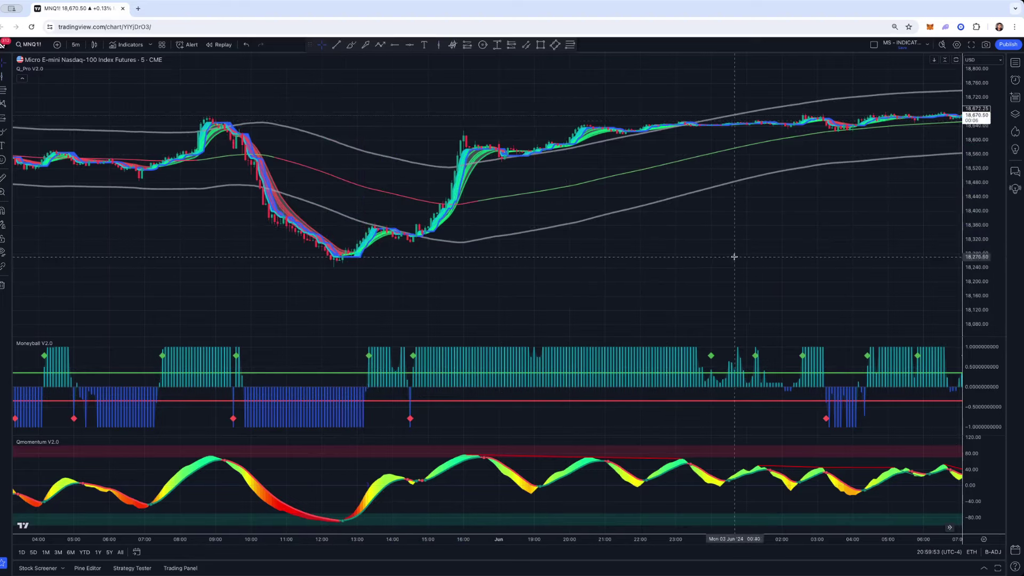
Bring the latest 3 June bars into view and stretch the price axis.
{"action": "scroll", "coordinate": [736, 255], "scroll_direction": "down", "scroll_amount": 4}
{"action": "left_click_drag", "start_coordinate": [803, 238], "coordinate": [478, 236]}
{"action": "left_click_drag", "start_coordinate": [713, 202], "coordinate": [430, 226]}
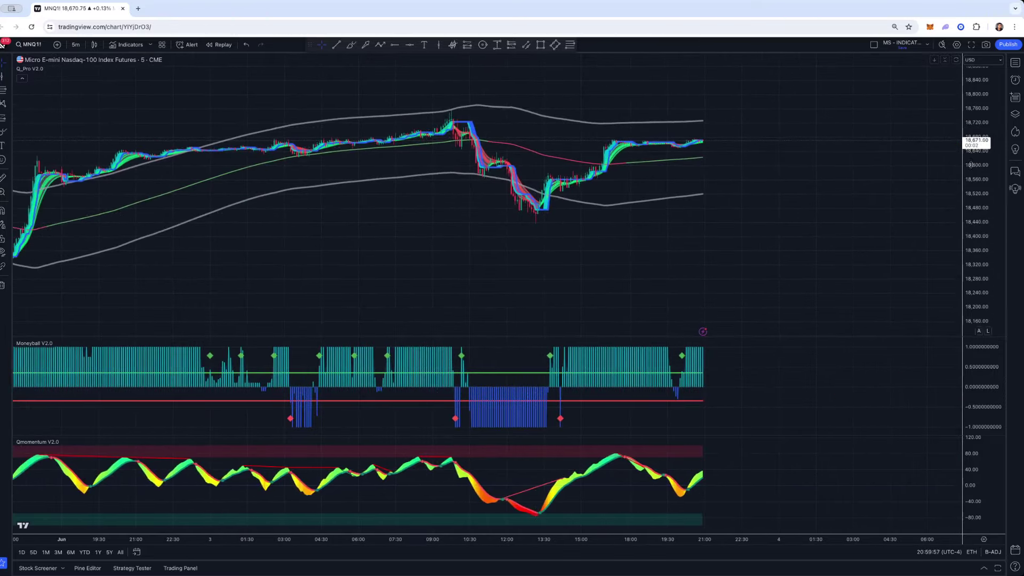
{"action": "scroll", "coordinate": [462, 270], "scroll_direction": "up", "scroll_amount": 5}
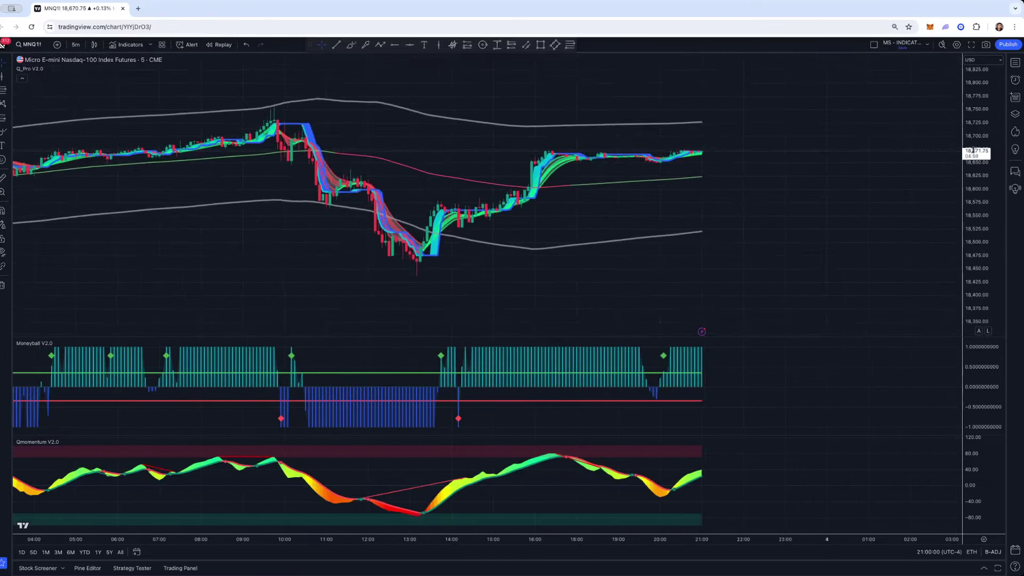
{"action": "left_click_drag", "start_coordinate": [973, 150], "coordinate": [956, 152]}
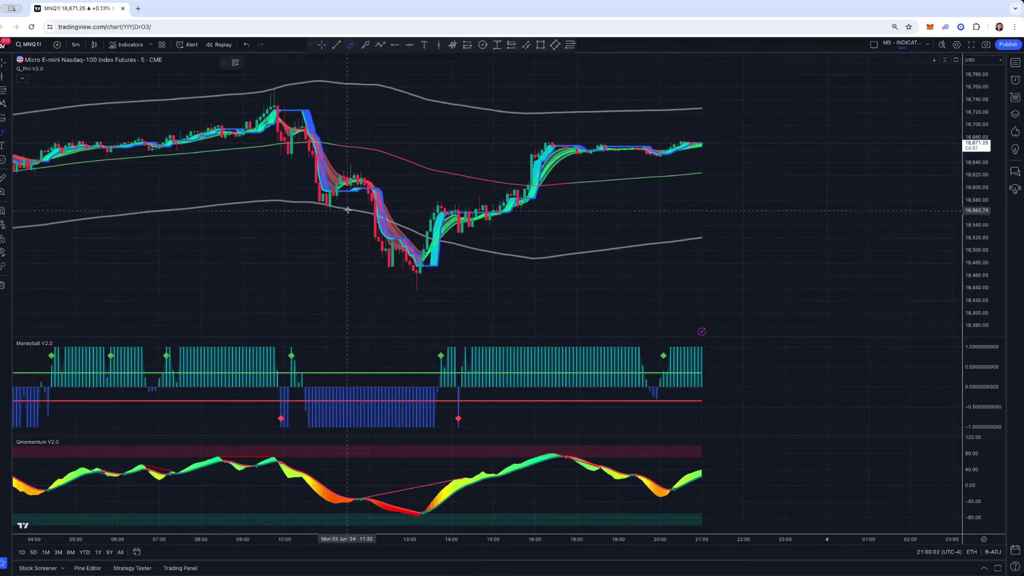
Draw yellow curves under the 3 June first dip and the deeper rounded low.
{"action": "mouse_move", "coordinate": [352, 210]}
{"action": "left_mouse_down"}
{"action": "mouse_move", "coordinate": [377, 274]}
{"action": "mouse_move", "coordinate": [462, 234]}
{"action": "left_mouse_up"}
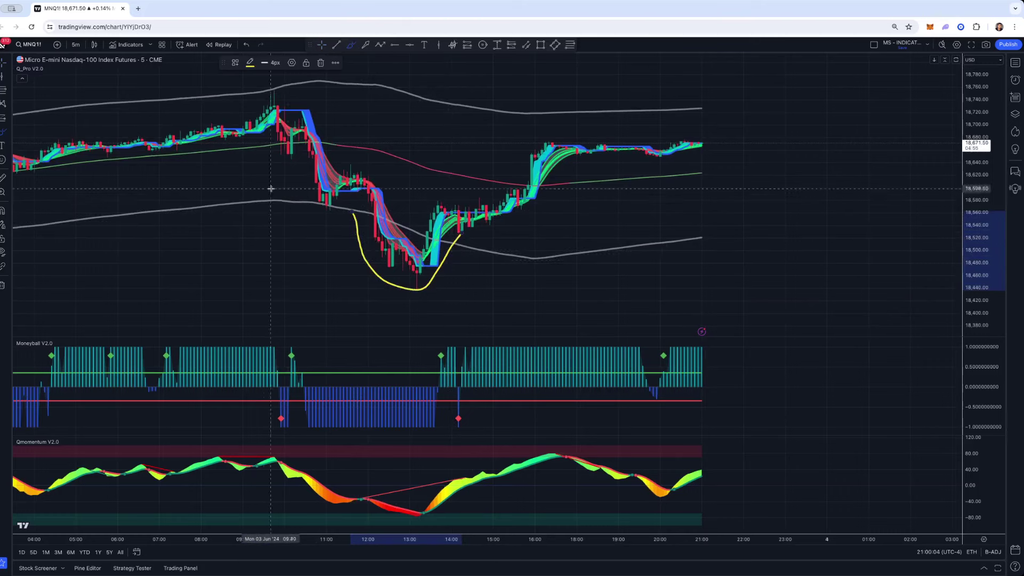
{"action": "left_click_drag", "start_coordinate": [301, 179], "coordinate": [301, 198]}
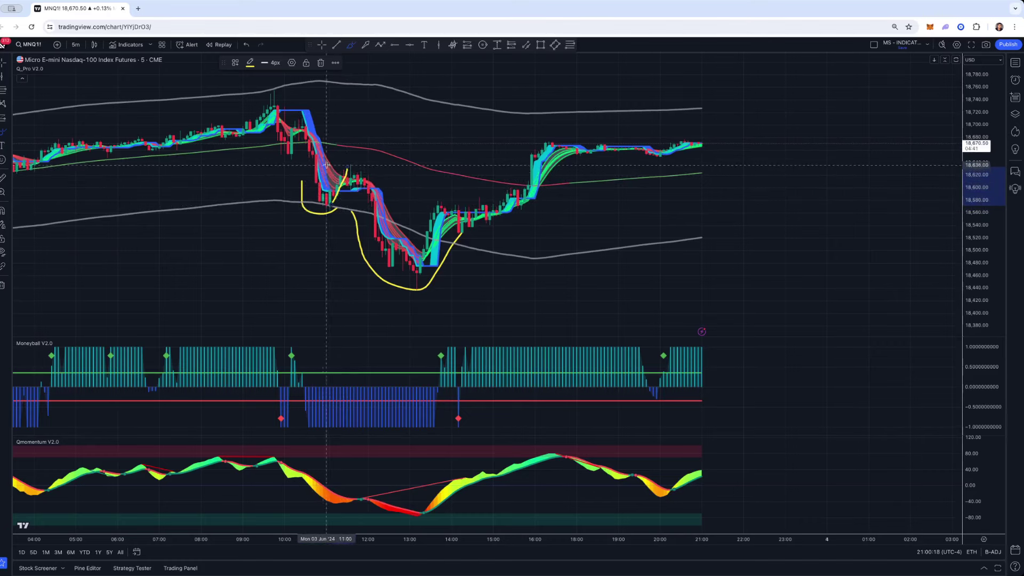
{"action": "scroll", "coordinate": [373, 210], "scroll_direction": "down", "scroll_amount": 5}
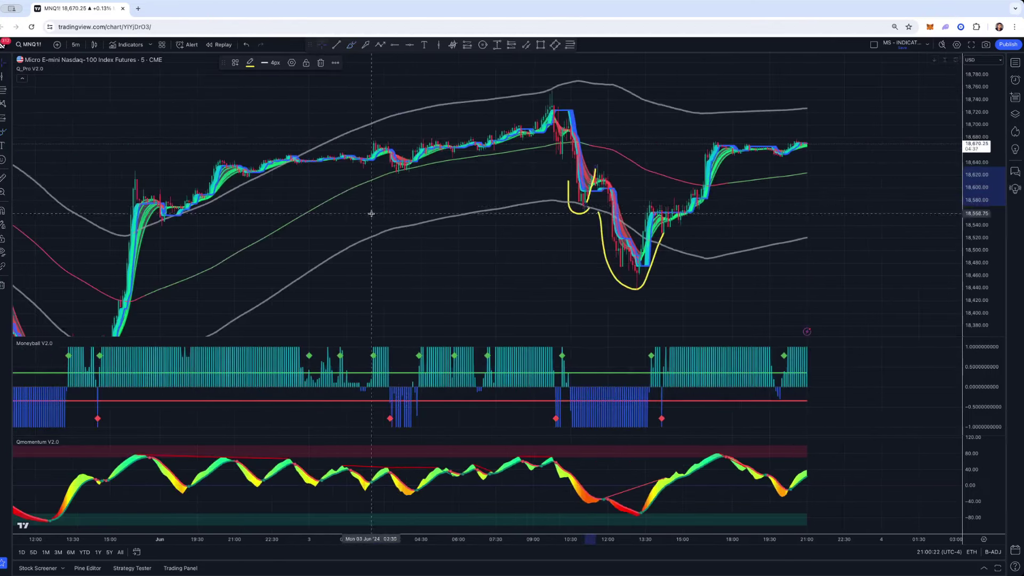
Rescale the price axis and pan back to the 30 May evening sell-off toward the lower Qband.
{"action": "scroll", "coordinate": [371, 213], "scroll_direction": "up", "scroll_amount": 6}
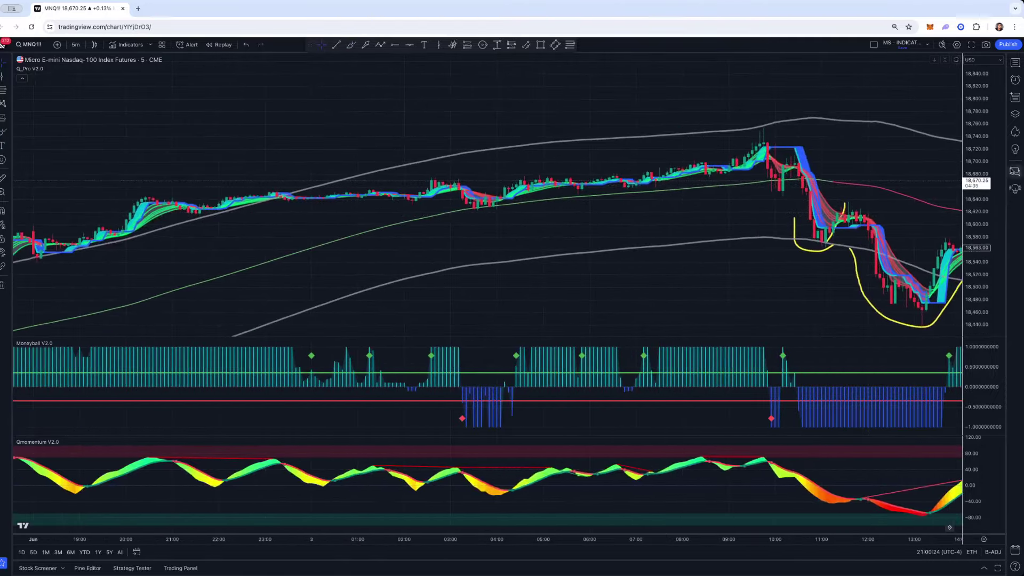
{"action": "left_click_drag", "start_coordinate": [980, 321], "coordinate": [982, 192]}
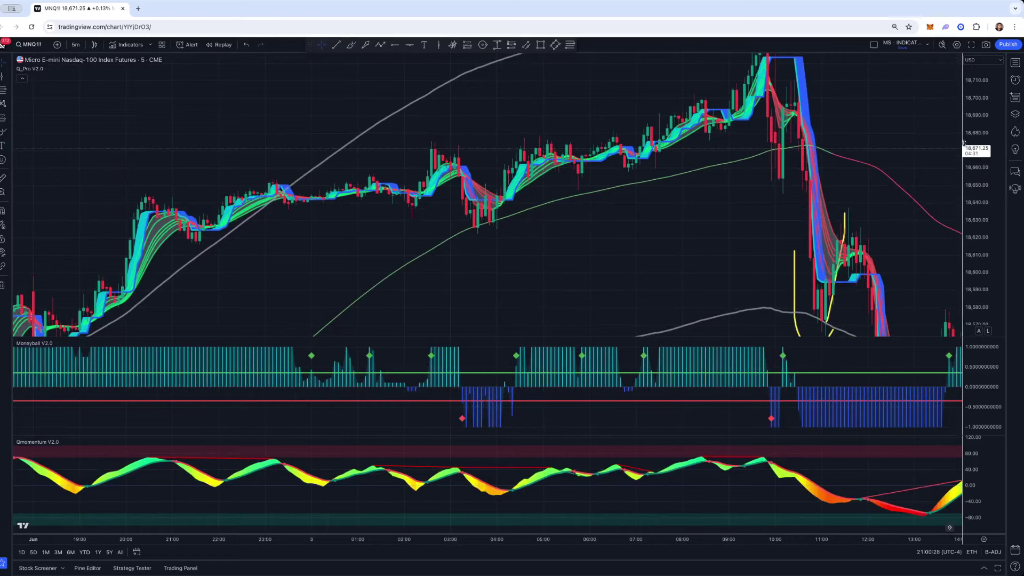
{"action": "left_click_drag", "start_coordinate": [972, 140], "coordinate": [973, 270]}
{"action": "left_click_drag", "start_coordinate": [621, 207], "coordinate": [412, 202]}
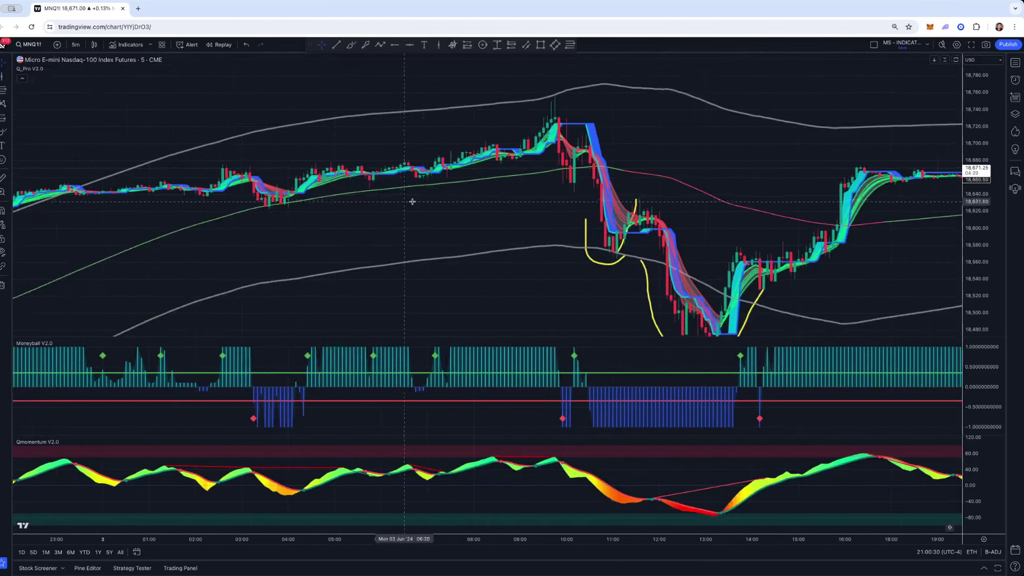
{"action": "scroll", "coordinate": [415, 202], "scroll_direction": "down", "scroll_amount": 5}
{"action": "left_click_drag", "start_coordinate": [731, 241], "coordinate": [543, 201]}
{"action": "left_click_drag", "start_coordinate": [980, 164], "coordinate": [980, 186]}
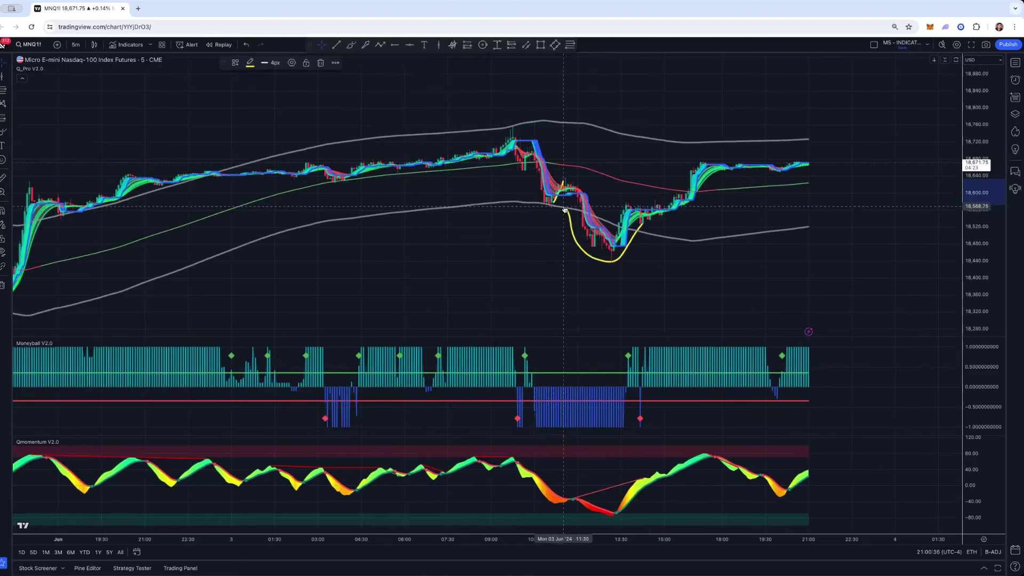
{"action": "scroll", "coordinate": [493, 247], "scroll_direction": "left", "scroll_amount": 15}
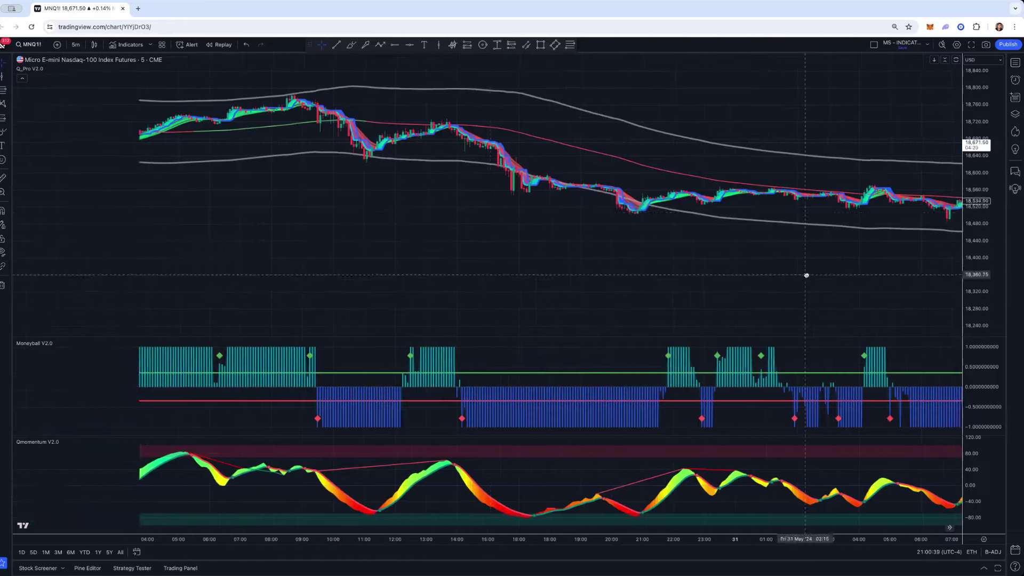
{"action": "scroll", "coordinate": [975, 138], "scroll_direction": "up", "scroll_amount": 10}
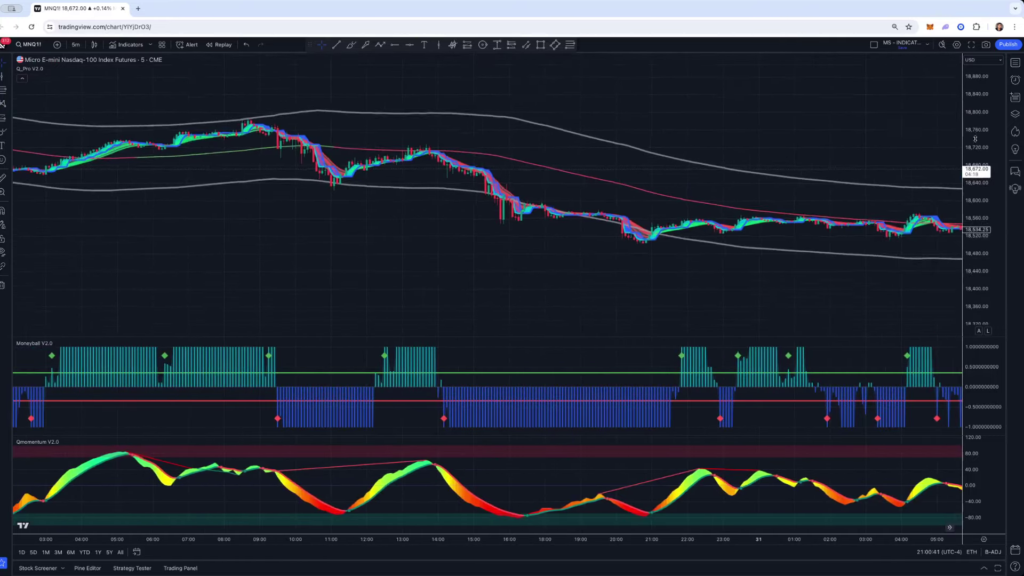
{"action": "left_click_drag", "start_coordinate": [625, 144], "coordinate": [544, 148]}
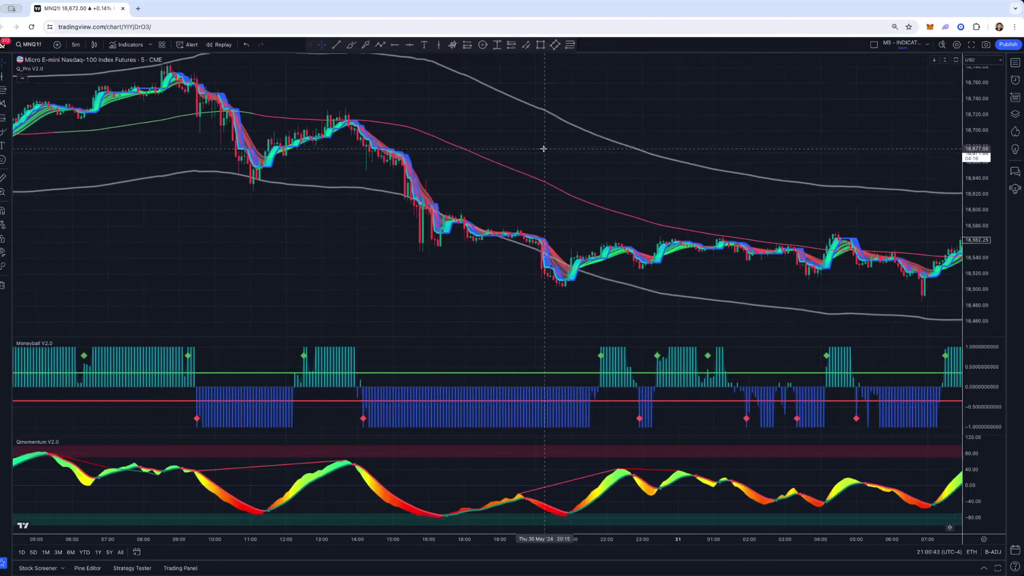
{"action": "scroll", "coordinate": [359, 213], "scroll_direction": "up", "scroll_amount": 3}
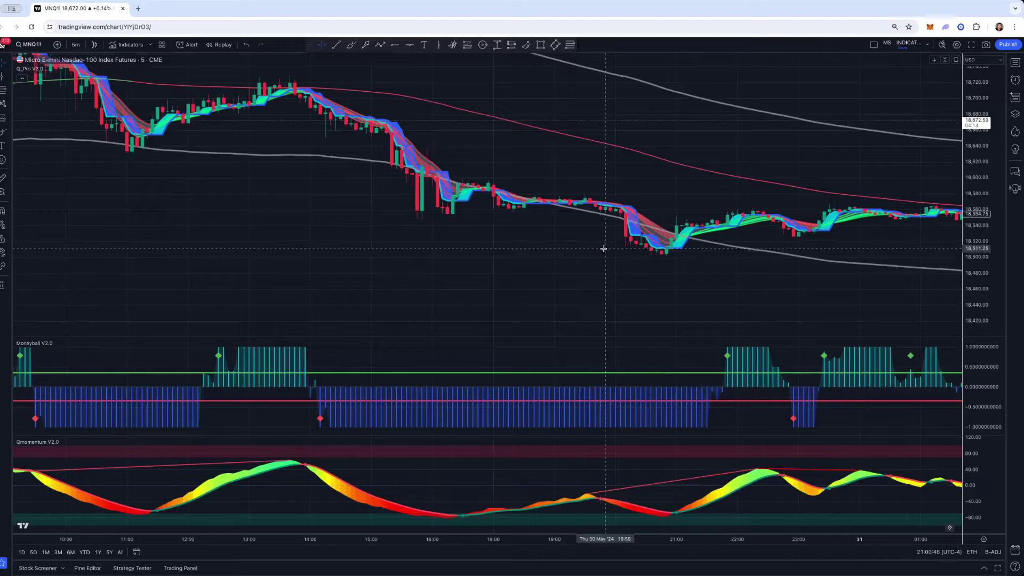
{"action": "left_click_drag", "start_coordinate": [561, 256], "coordinate": [470, 265]}
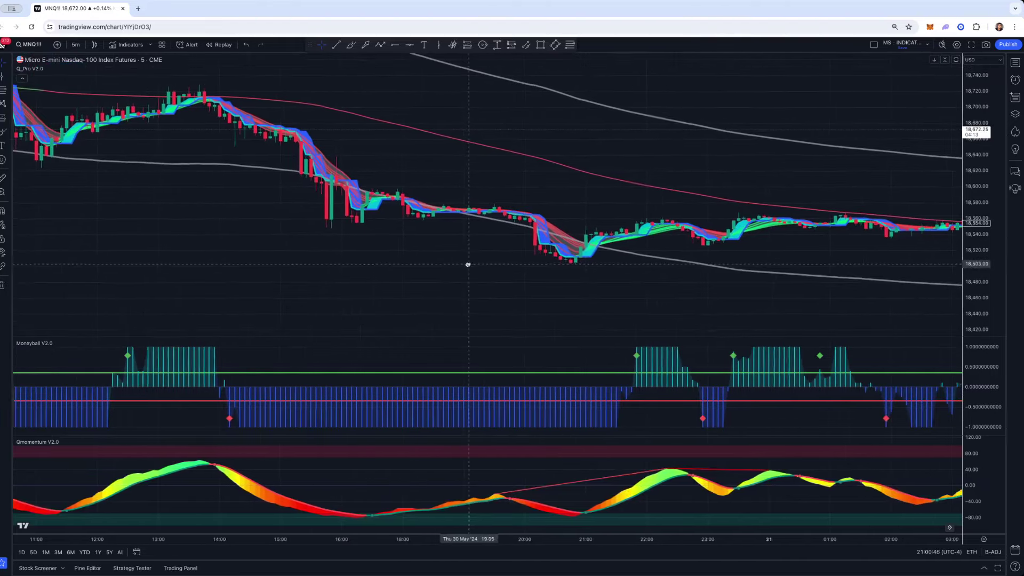
Open and close the Moneyball V2.0 settings unchanged, then frame the evening dip.
{"action": "double_click", "coordinate": [656, 359]}
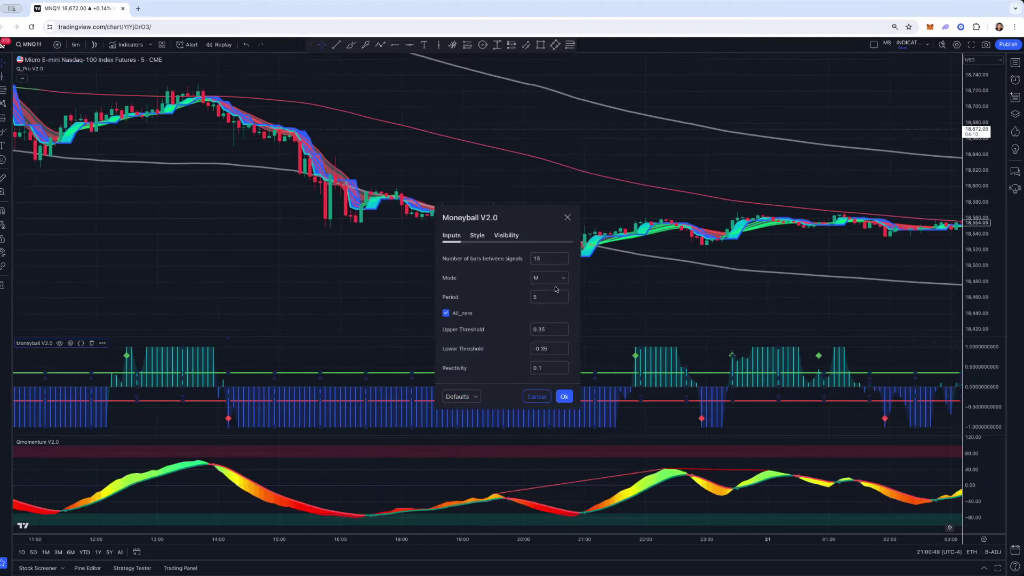
{"action": "left_click", "coordinate": [567, 218]}
{"action": "left_click_drag", "start_coordinate": [625, 253], "coordinate": [562, 247]}
Circle the 30 May evening dip and the Qmomentum trough near 21:00 in yellow.
{"action": "scroll", "coordinate": [509, 259], "scroll_direction": "down", "scroll_amount": 1}
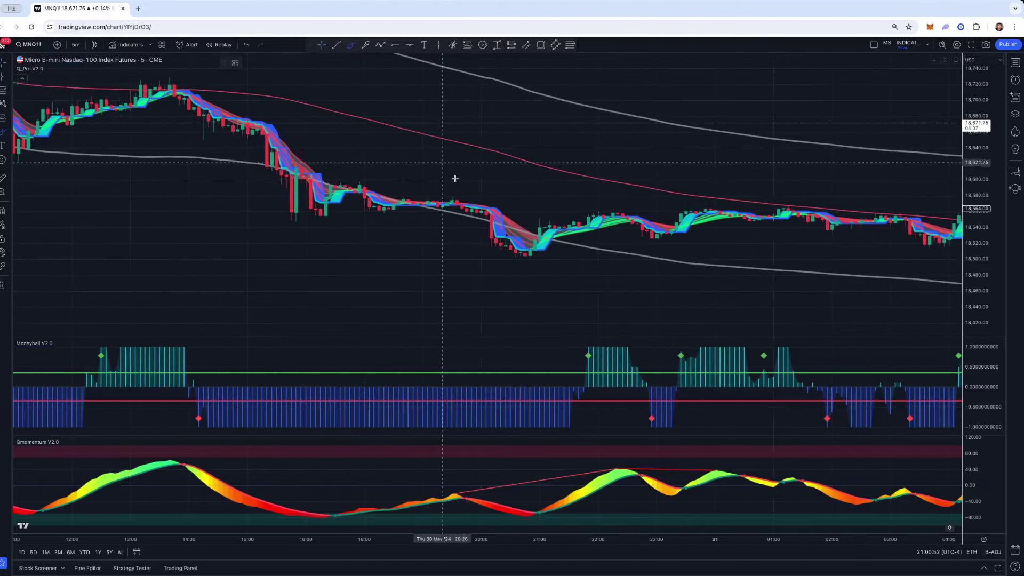
{"action": "left_click_drag", "start_coordinate": [464, 199], "coordinate": [564, 242]}
{"action": "mouse_move", "coordinate": [549, 501]}
{"action": "left_mouse_down"}
{"action": "mouse_move", "coordinate": [518, 515]}
{"action": "mouse_move", "coordinate": [559, 509]}
{"action": "left_mouse_up"}
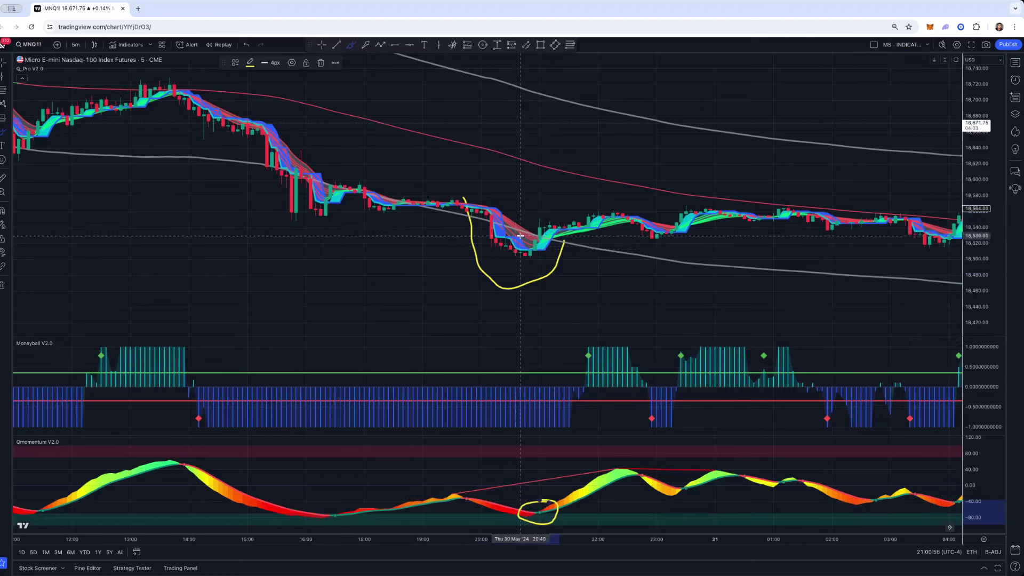
{"action": "left_click_drag", "start_coordinate": [538, 254], "coordinate": [557, 212]}
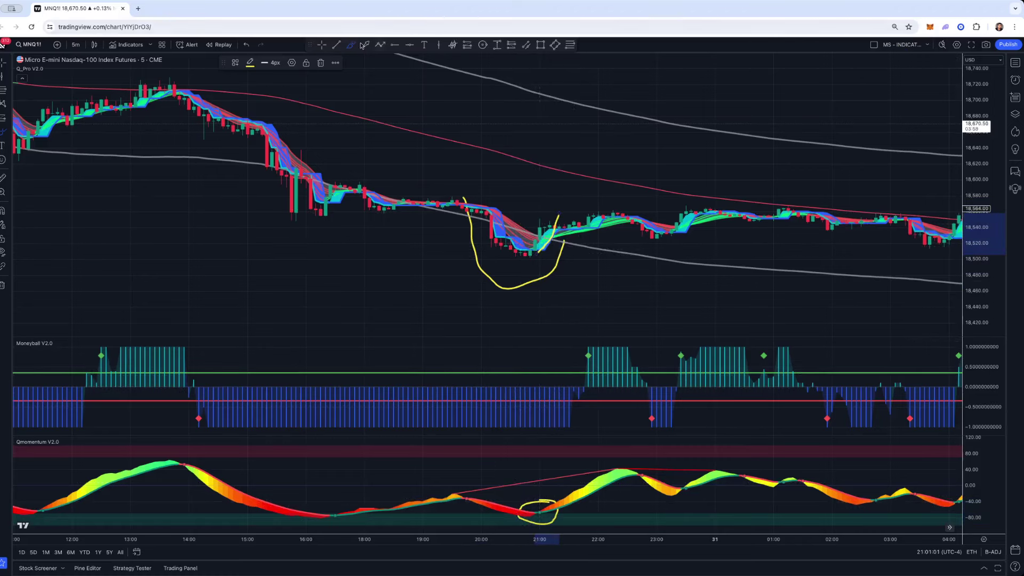
Undo the last yellow stroke and set the Moneyball V2.0 Period to 5.
{"action": "left_click", "coordinate": [246, 46]}
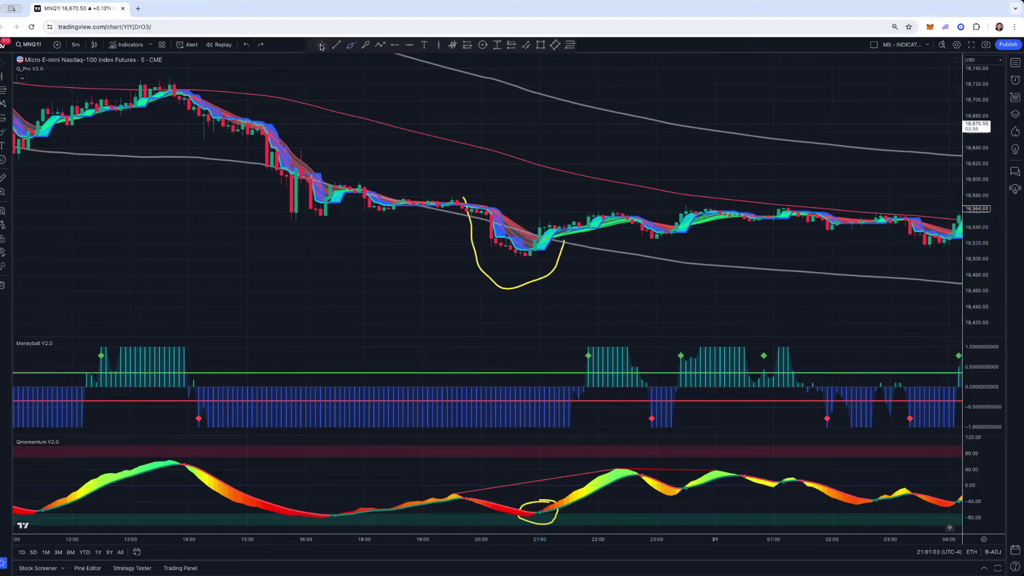
{"action": "double_click", "coordinate": [609, 378]}
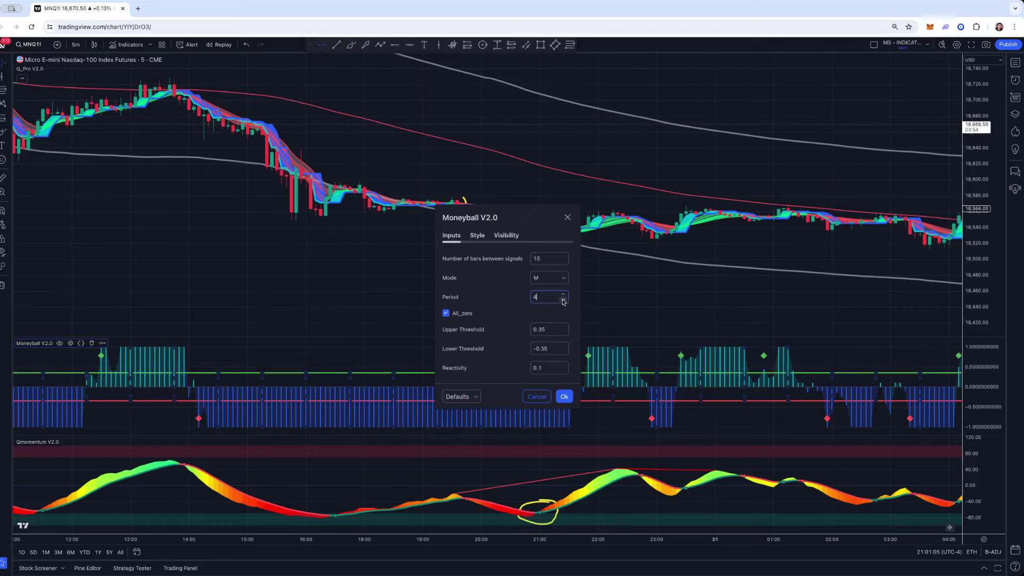
{"action": "left_click_drag", "start_coordinate": [532, 217], "coordinate": [885, 103]}
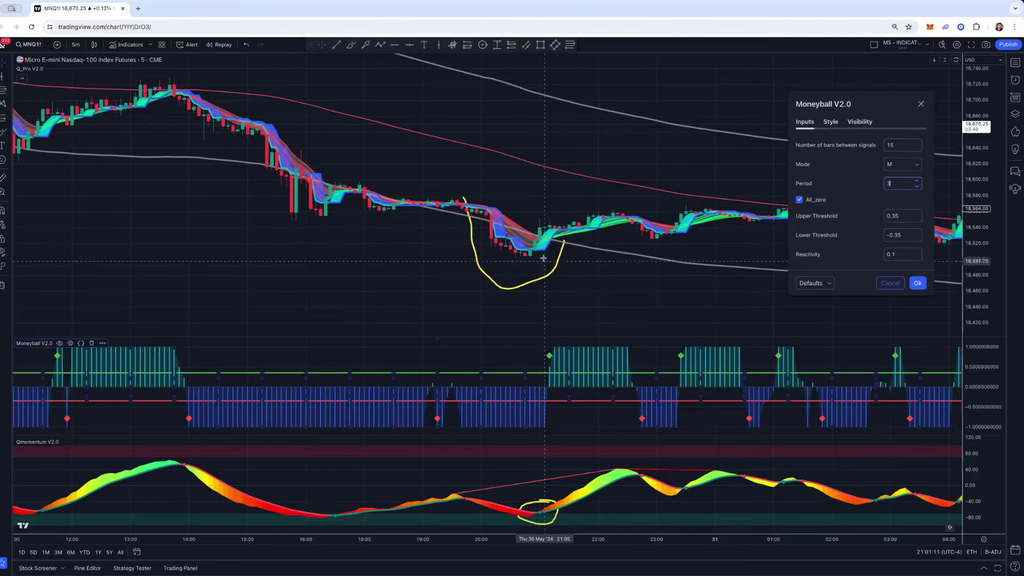
{"action": "double_click", "coordinate": [918, 182]}
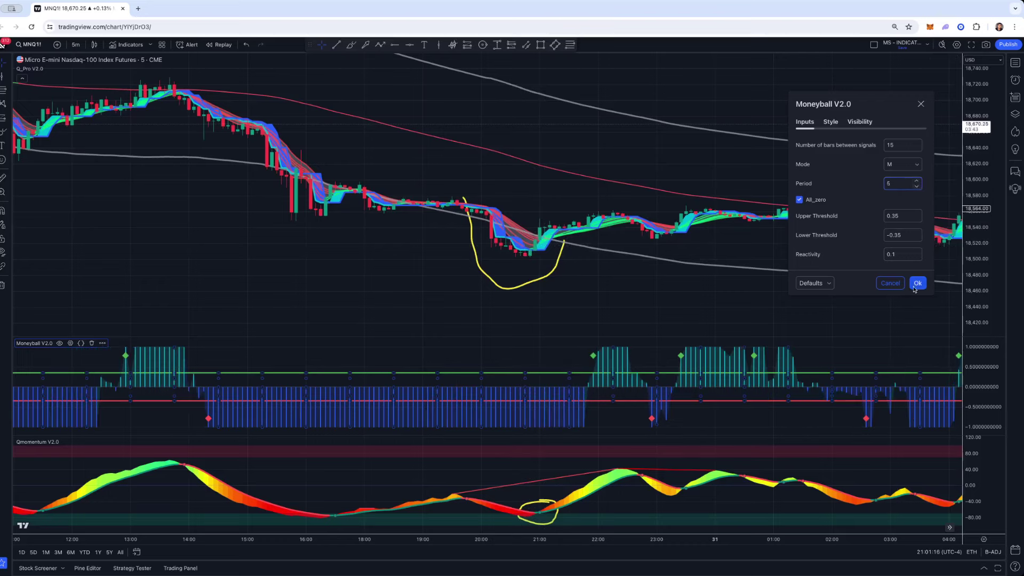
{"action": "left_click", "coordinate": [914, 286]}
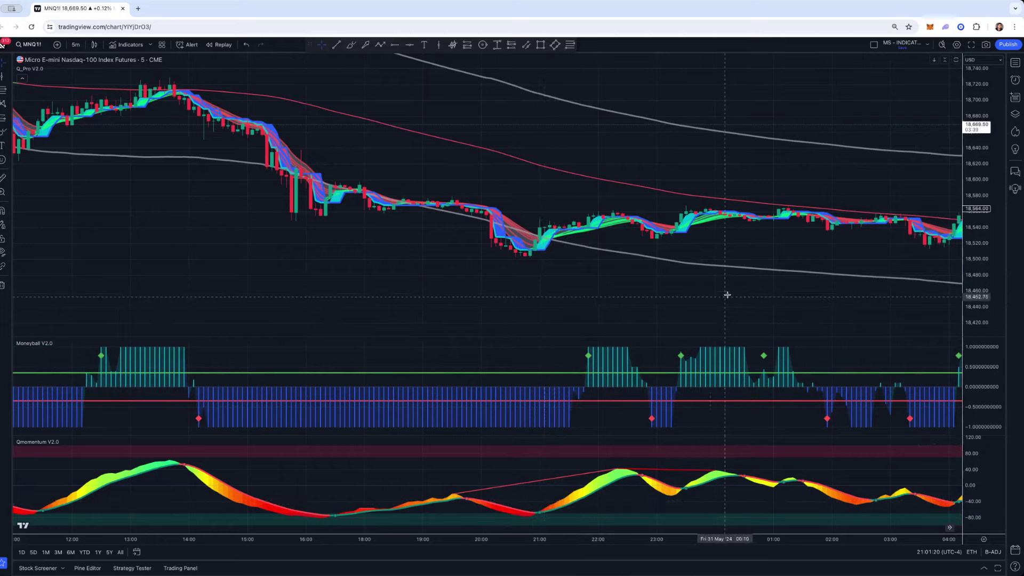
{"action": "scroll", "coordinate": [704, 292], "scroll_direction": "down", "scroll_amount": 5}
{"action": "left_click_drag", "start_coordinate": [974, 217], "coordinate": [975, 263]}
Pan forward through 3 June, then back to the 30 May midday rally and afternoon sell-off.
{"action": "scroll", "coordinate": [893, 155], "scroll_direction": "down", "scroll_amount": 3}
{"action": "scroll", "coordinate": [885, 148], "scroll_direction": "up", "scroll_amount": 2}
{"action": "left_click_drag", "start_coordinate": [869, 147], "coordinate": [572, 164]}
{"action": "scroll", "coordinate": [571, 164], "scroll_direction": "right", "scroll_amount": 10}
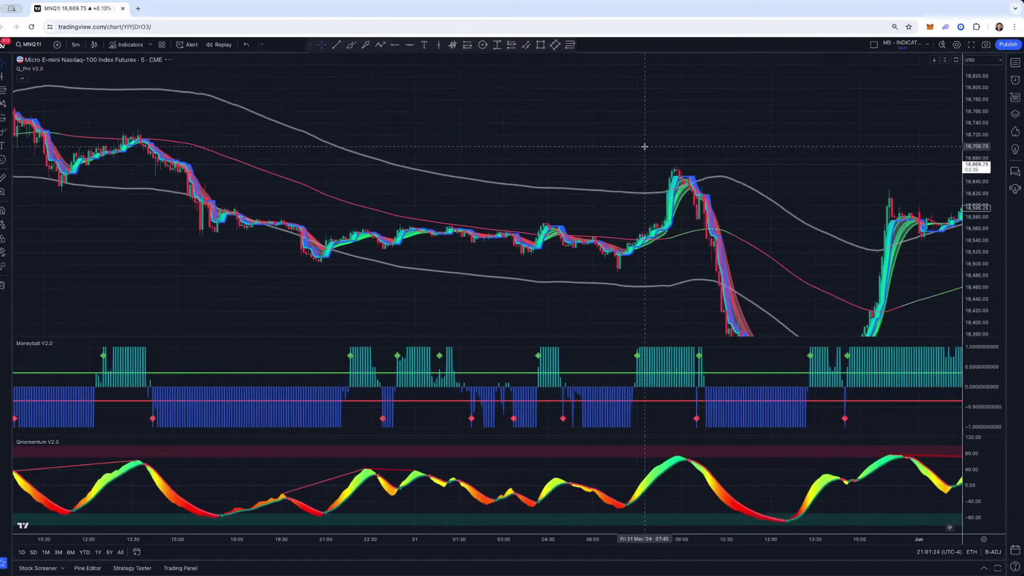
{"action": "scroll", "coordinate": [644, 205], "scroll_direction": "right", "scroll_amount": 10}
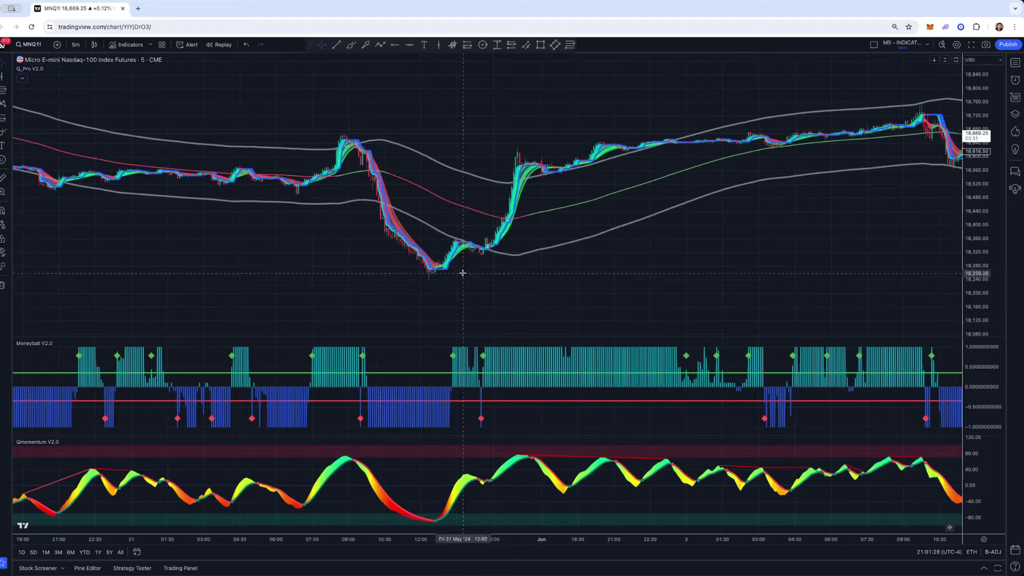
{"action": "scroll", "coordinate": [354, 261], "scroll_direction": "left", "scroll_amount": 20}
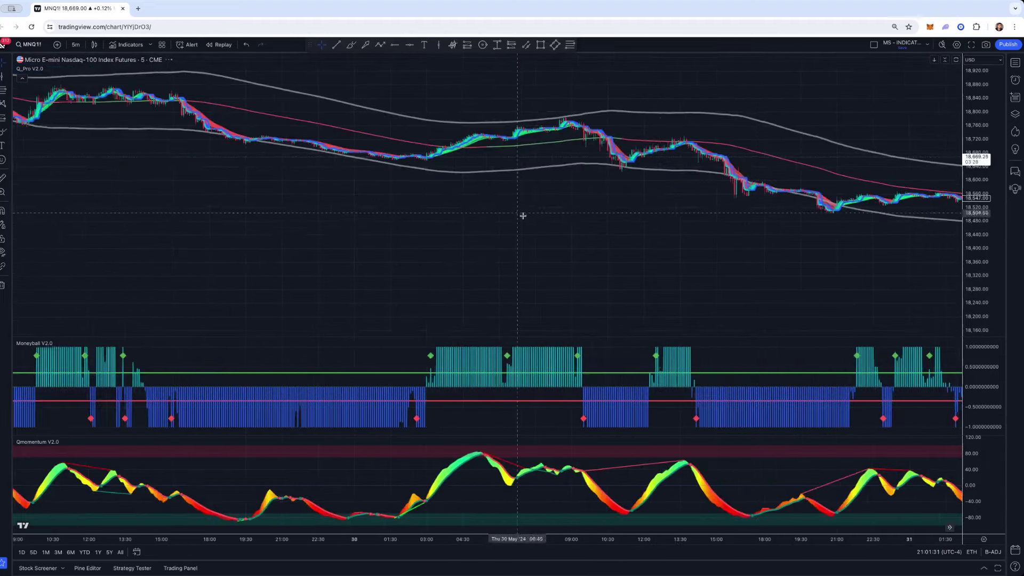
{"action": "scroll", "coordinate": [975, 152], "scroll_direction": "up", "scroll_amount": 10}
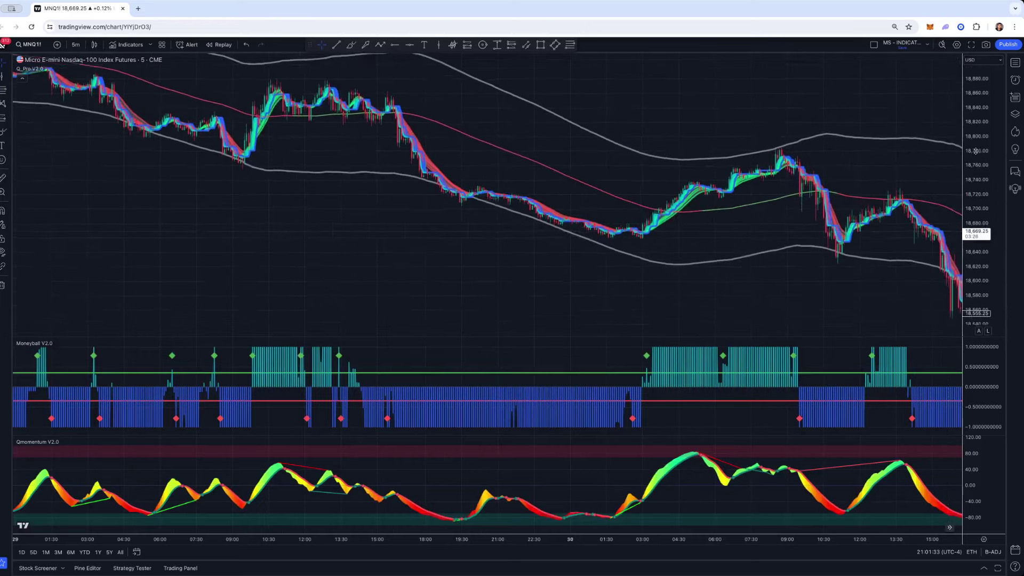
{"action": "left_click_drag", "start_coordinate": [666, 104], "coordinate": [543, 149]}
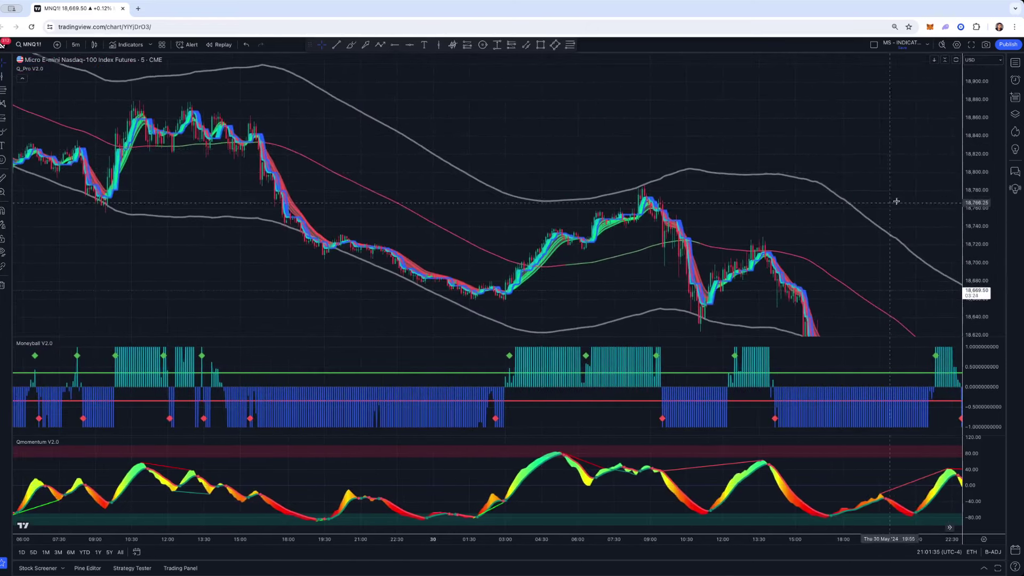
{"action": "left_click_drag", "start_coordinate": [837, 199], "coordinate": [731, 136]}
{"action": "scroll", "coordinate": [439, 91], "scroll_direction": "left", "scroll_amount": 2}
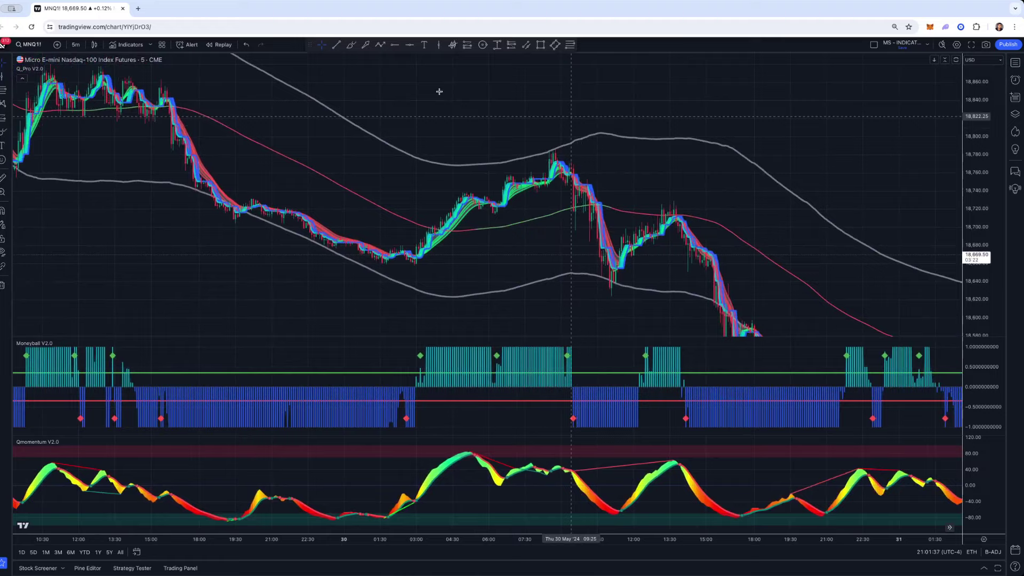
{"action": "left_click_drag", "start_coordinate": [550, 115], "coordinate": [583, 178]}
{"action": "left_click_drag", "start_coordinate": [564, 127], "coordinate": [488, 48]}
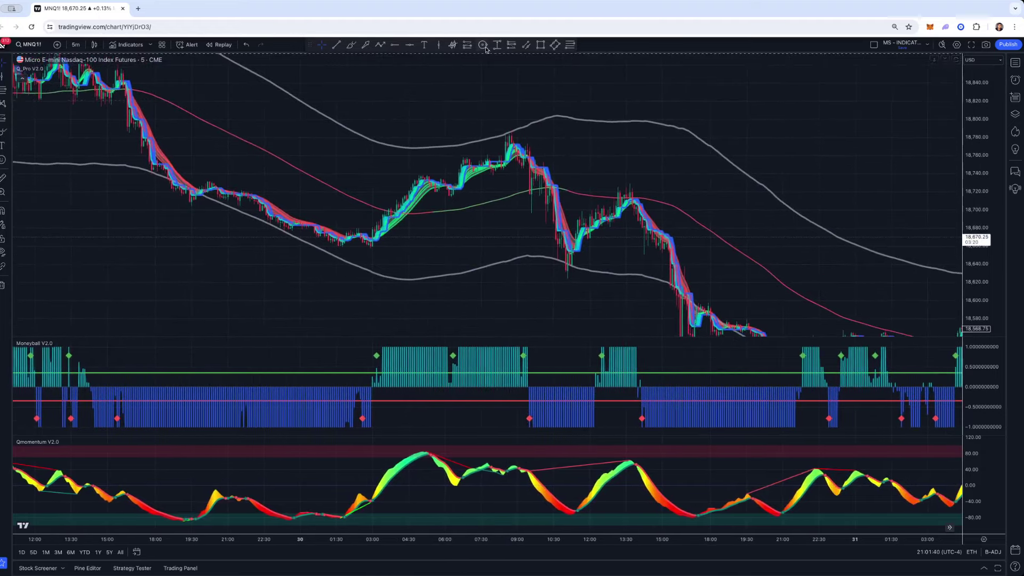
{"action": "left_click_drag", "start_coordinate": [565, 278], "coordinate": [565, 301]}
{"action": "scroll", "coordinate": [407, 141], "scroll_direction": "right", "scroll_amount": 6}
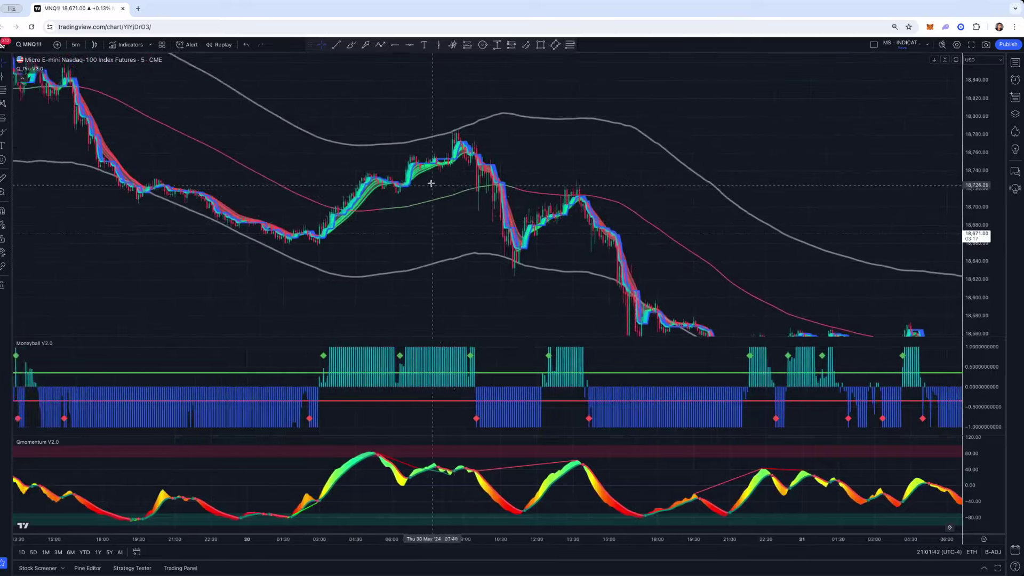
Mark the 09:00 and 13:30 peaks, 10:30 low and 09:00/12:00 Moneyball bars in yellow.
{"action": "left_click", "coordinate": [350, 45]}
{"action": "left_click_drag", "start_coordinate": [295, 147], "coordinate": [344, 140]}
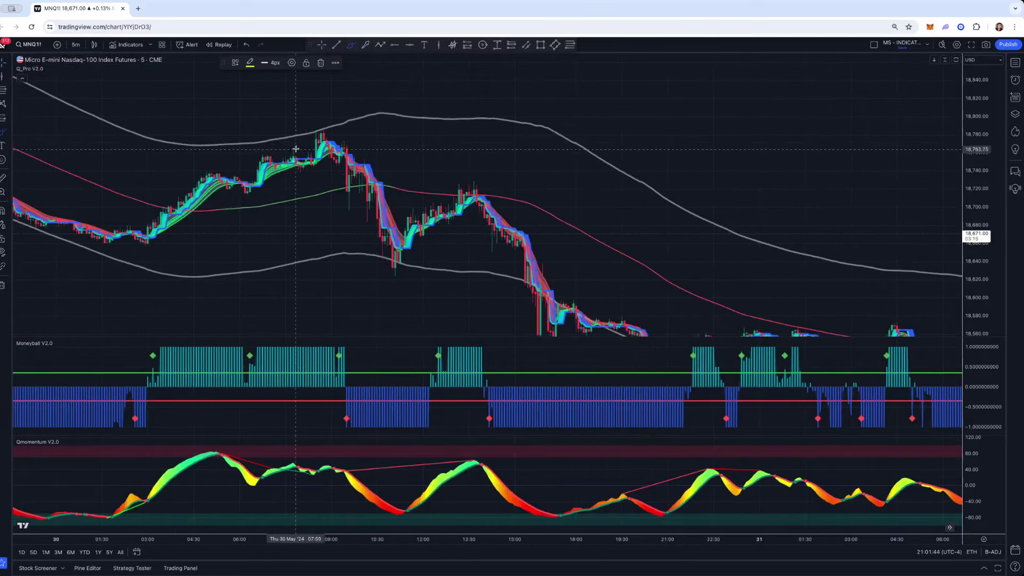
{"action": "mouse_move", "coordinate": [365, 259]}
{"action": "left_mouse_down"}
{"action": "mouse_move", "coordinate": [384, 292]}
{"action": "mouse_move", "coordinate": [418, 285]}
{"action": "left_mouse_up"}
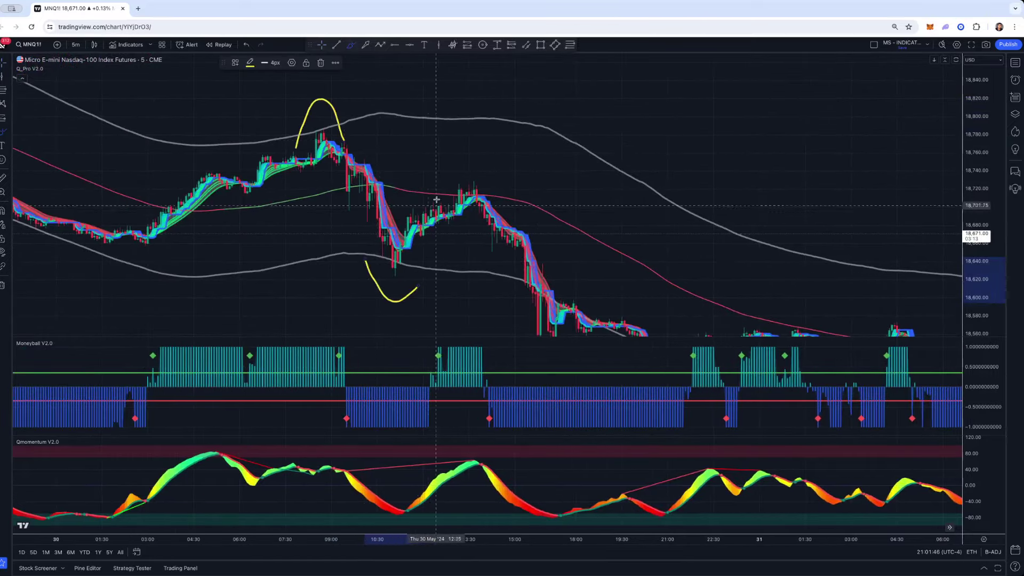
{"action": "mouse_move", "coordinate": [445, 197]}
{"action": "left_mouse_down"}
{"action": "mouse_move", "coordinate": [457, 177]}
{"action": "mouse_move", "coordinate": [520, 206]}
{"action": "left_mouse_up"}
{"action": "scroll", "coordinate": [521, 208], "scroll_direction": "down", "scroll_amount": 2}
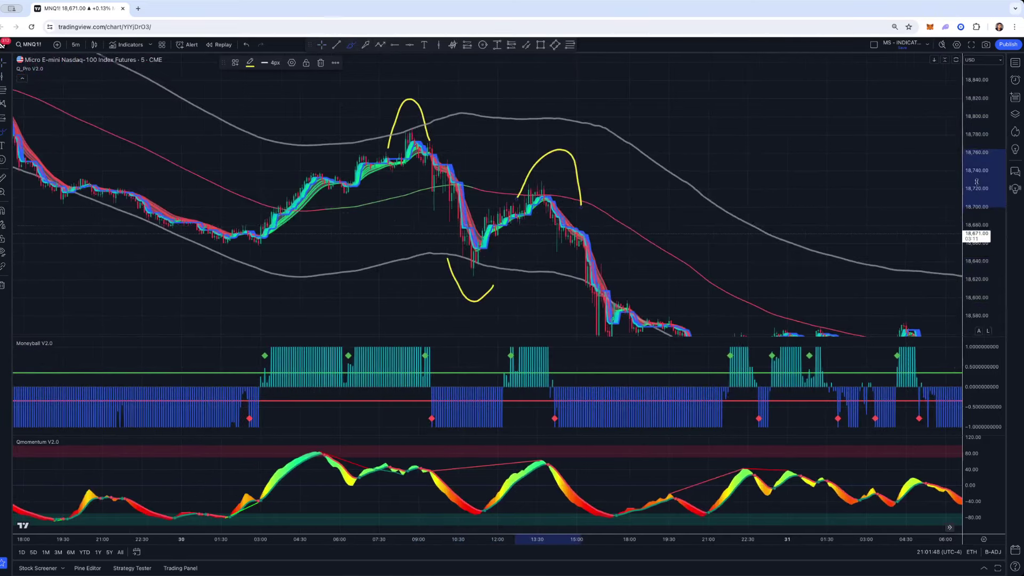
{"action": "mouse_move", "coordinate": [430, 375]}
{"action": "left_mouse_down"}
{"action": "mouse_move", "coordinate": [414, 391]}
{"action": "mouse_move", "coordinate": [433, 374]}
{"action": "left_mouse_up"}
{"action": "mouse_move", "coordinate": [507, 379]}
{"action": "left_mouse_down"}
{"action": "mouse_move", "coordinate": [486, 390]}
{"action": "mouse_move", "coordinate": [508, 379]}
{"action": "left_mouse_up"}
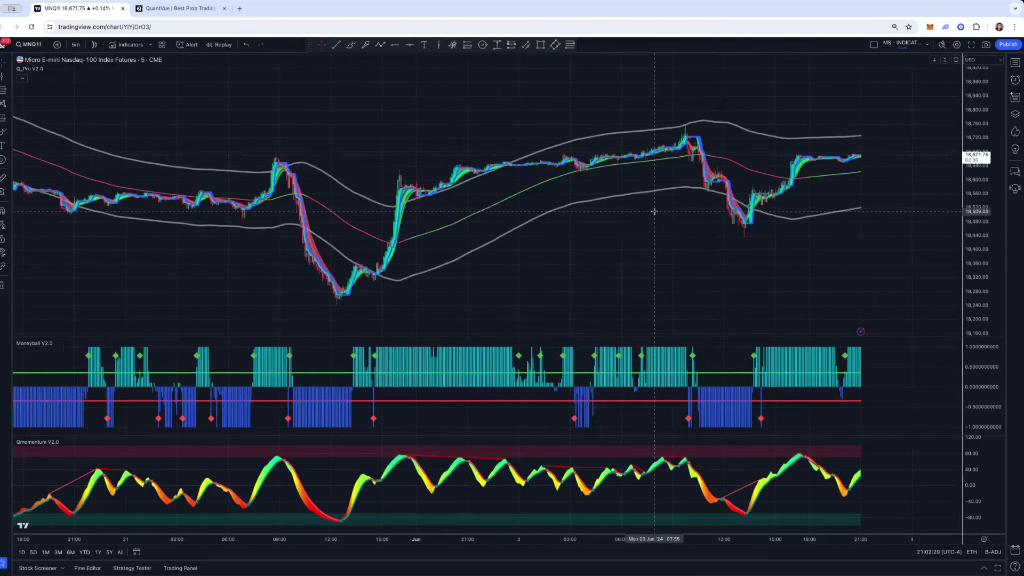
Pan and rescale the chart to span 31 May through the 3 June close.
{"action": "left_click_drag", "start_coordinate": [553, 271], "coordinate": [608, 258]}
{"action": "scroll", "coordinate": [754, 255], "scroll_direction": "up", "scroll_amount": 3}
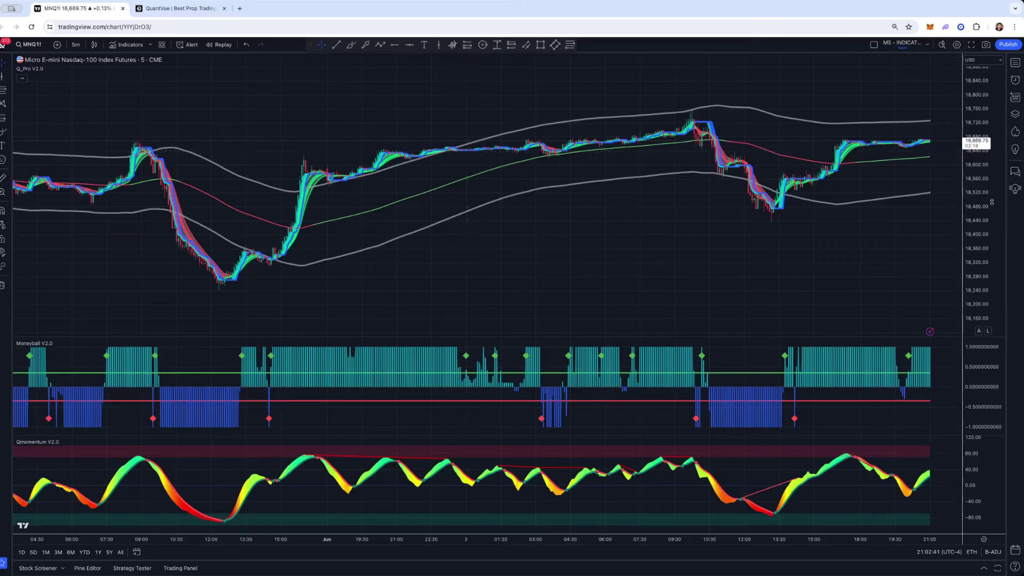
{"action": "left_click_drag", "start_coordinate": [983, 212], "coordinate": [984, 205]}
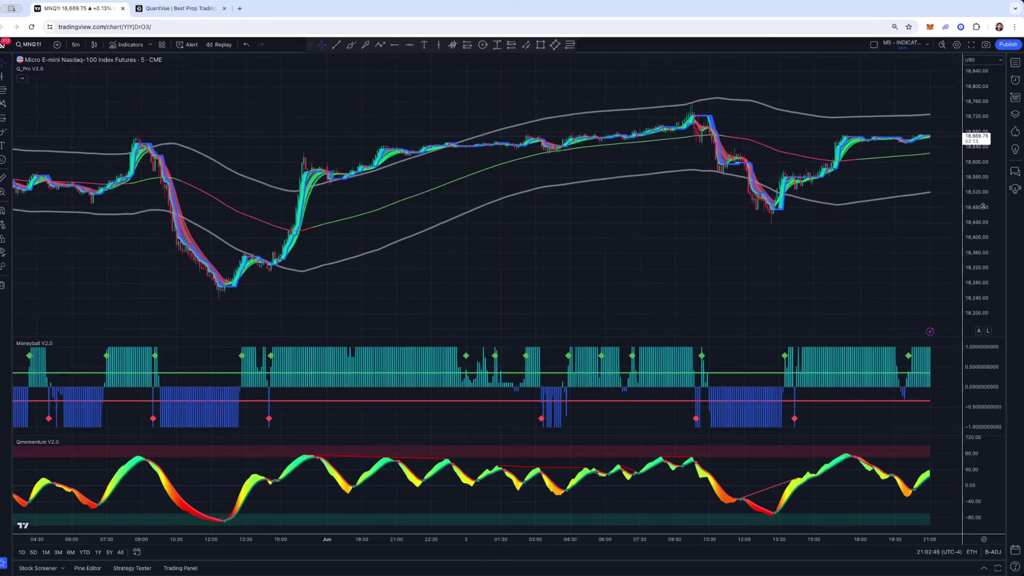
{"action": "scroll", "coordinate": [791, 185], "scroll_direction": "down", "scroll_amount": 1}
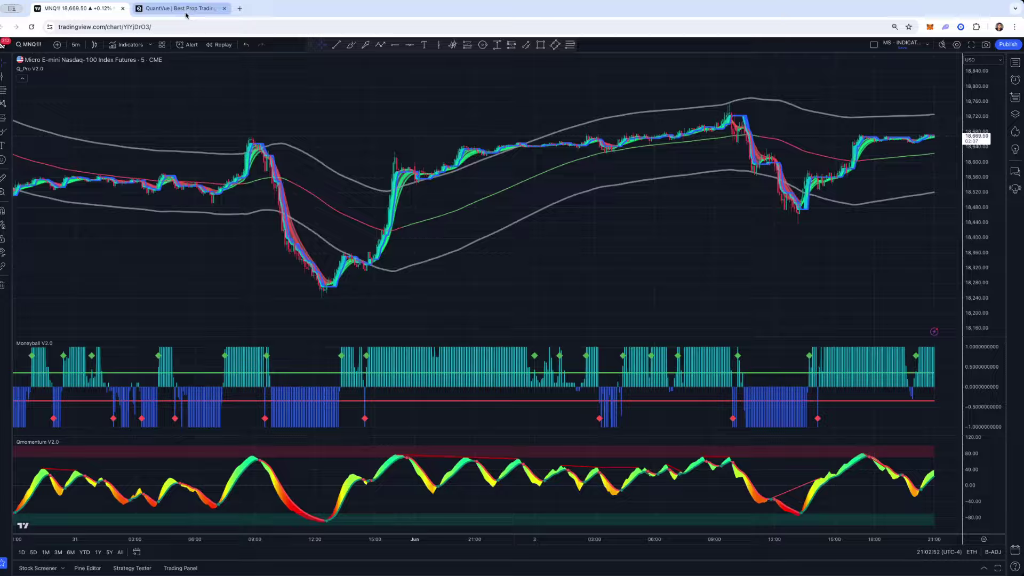
Switch to the quantvue.io tab, scroll through testimonials and indicator offerings, and return to top.
{"action": "left_click", "coordinate": [203, 9]}
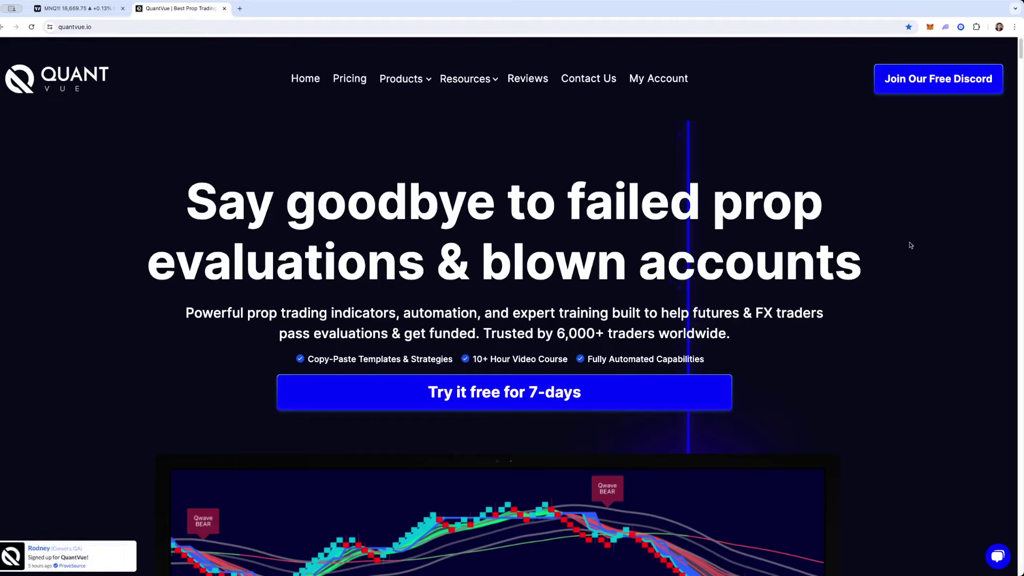
{"action": "scroll", "coordinate": [910, 245], "scroll_direction": "down", "scroll_amount": 10}
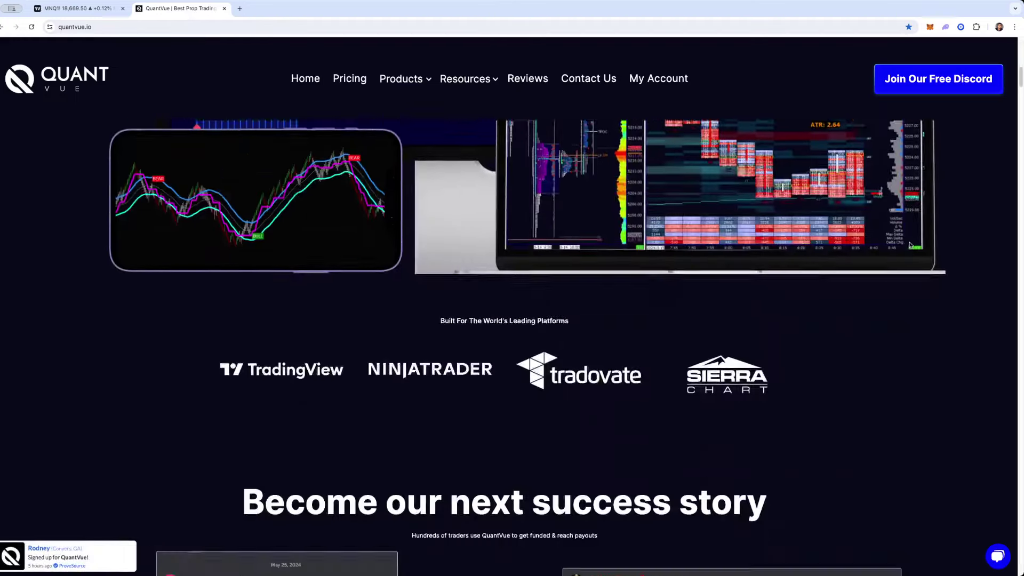
{"action": "scroll", "coordinate": [910, 245], "scroll_direction": "down", "scroll_amount": 10}
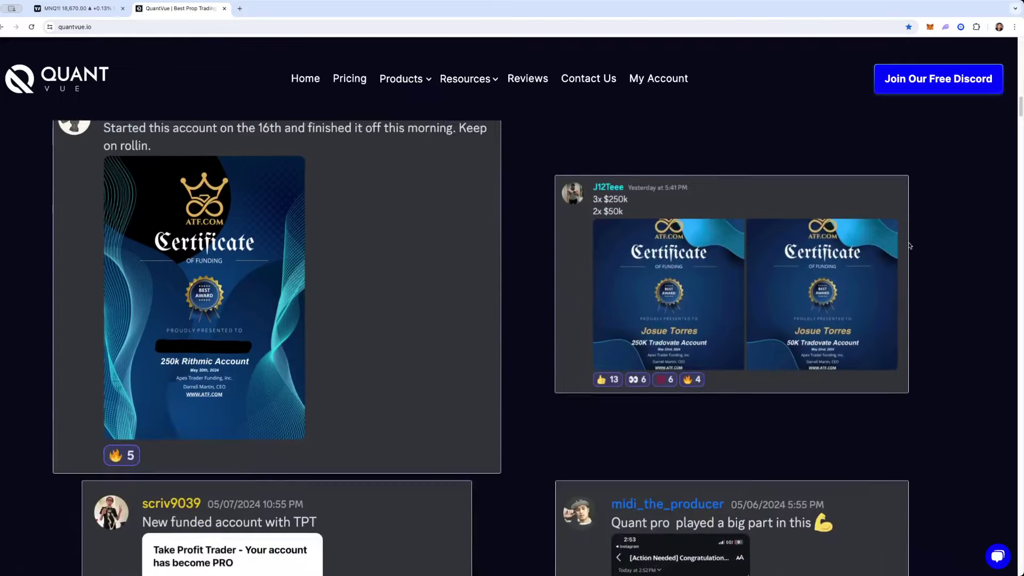
{"action": "scroll", "coordinate": [909, 246], "scroll_direction": "down", "scroll_amount": 8}
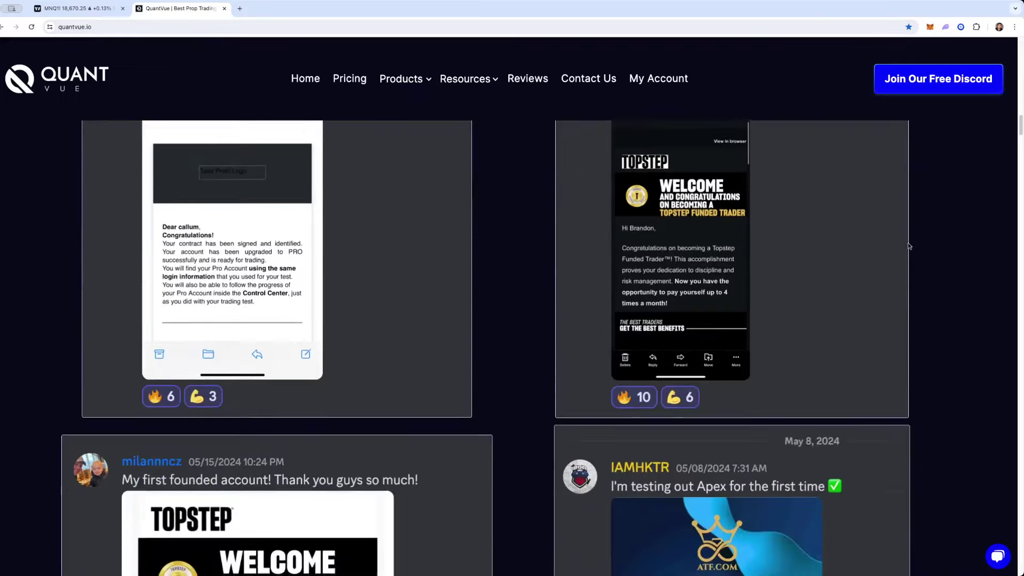
{"action": "scroll", "coordinate": [909, 246], "scroll_direction": "down", "scroll_amount": 10}
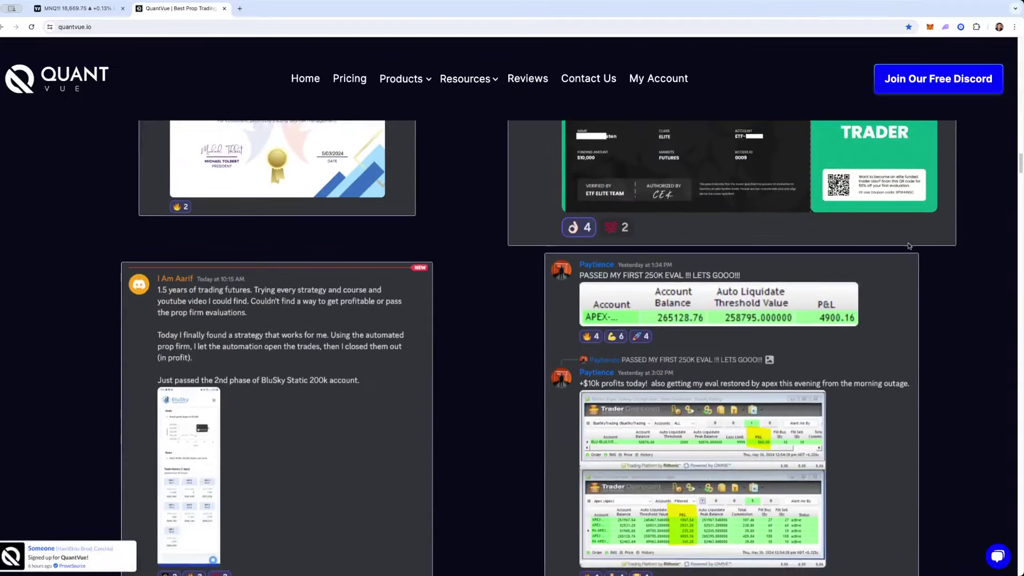
{"action": "scroll", "coordinate": [909, 246], "scroll_direction": "down", "scroll_amount": 10}
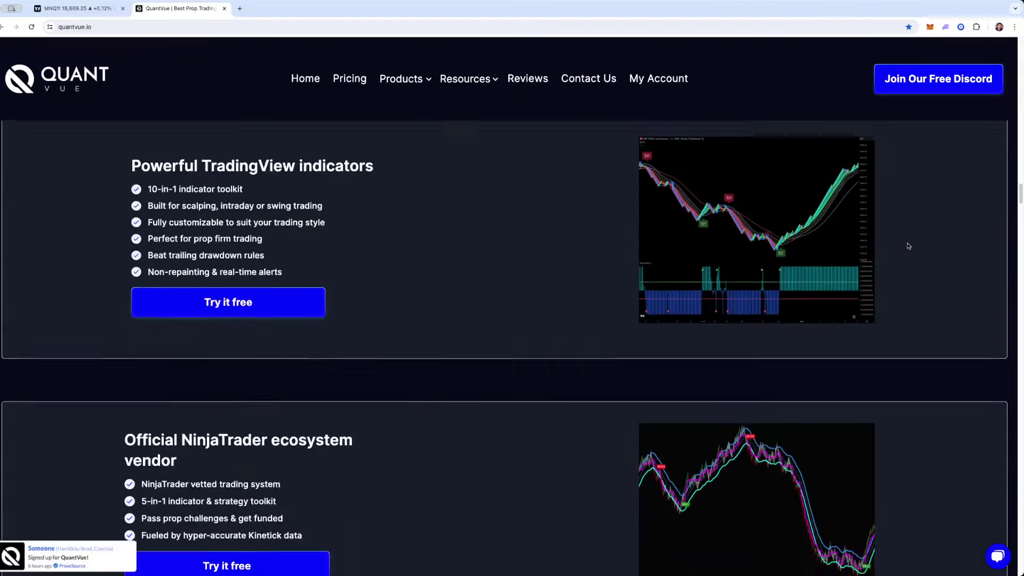
{"action": "scroll", "coordinate": [909, 246], "scroll_direction": "up", "scroll_amount": 20}
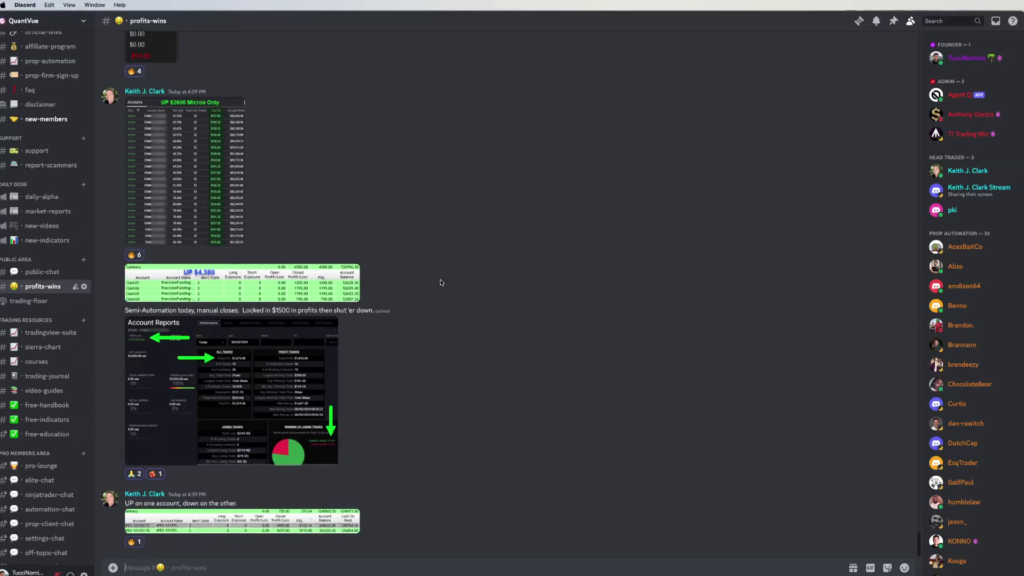
Scroll back through the #profits-wins posts in the QuantVue Discord server.
{"action": "scroll", "coordinate": [441, 283], "scroll_direction": "up", "scroll_amount": 10}
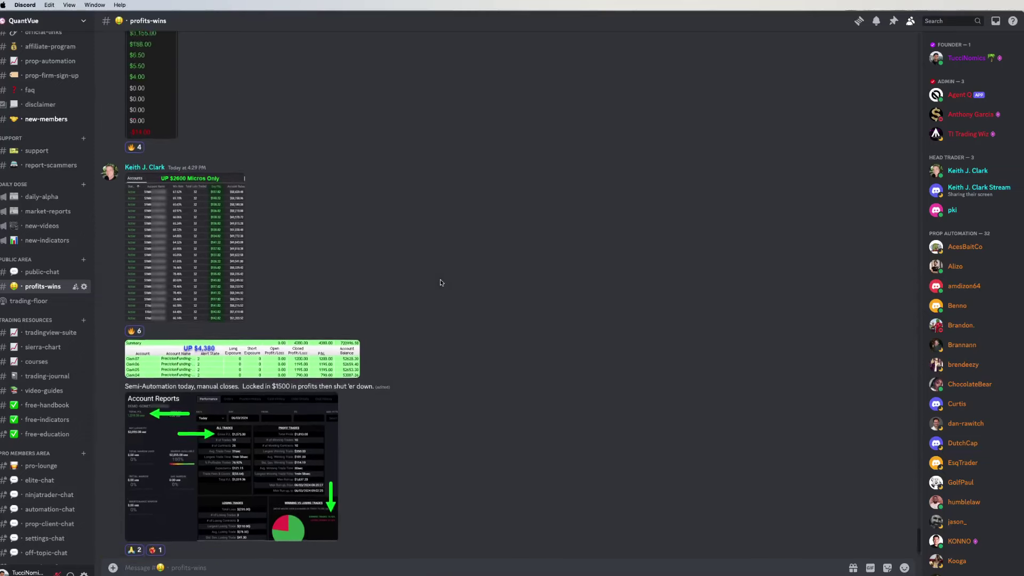
{"action": "scroll", "coordinate": [440, 281], "scroll_direction": "up", "scroll_amount": 15}
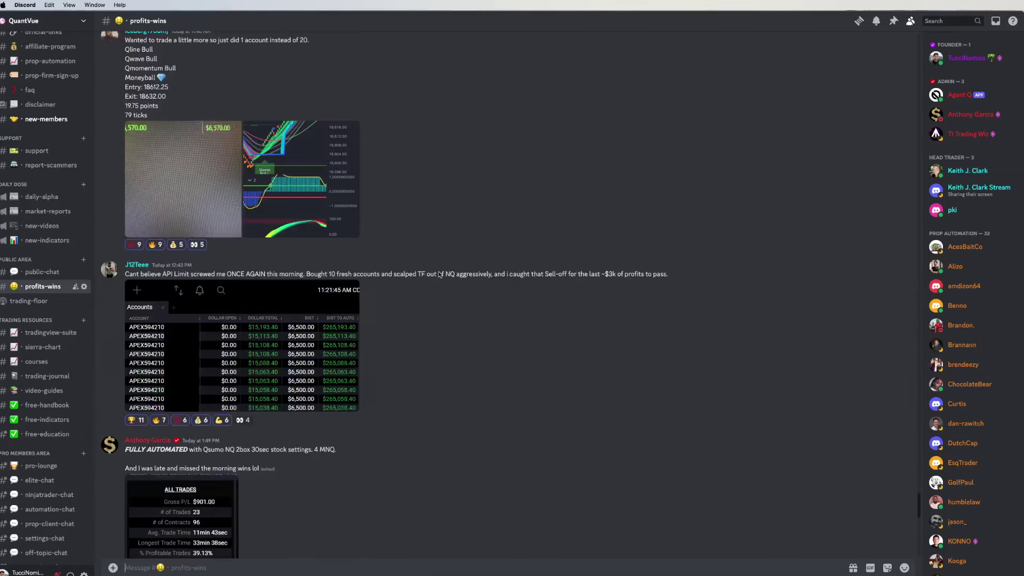
{"action": "scroll", "coordinate": [439, 274], "scroll_direction": "up", "scroll_amount": 20}
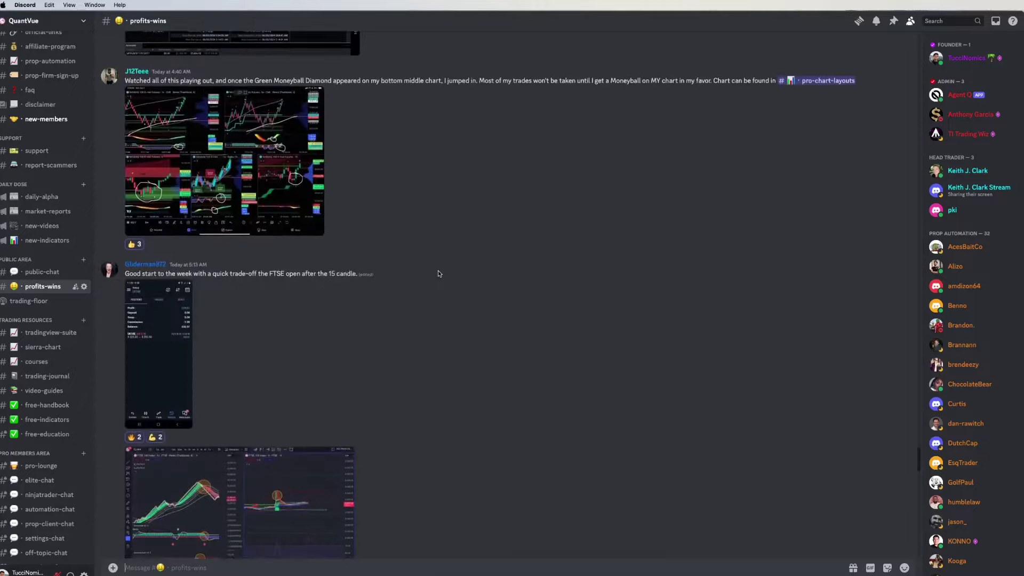
{"action": "scroll", "coordinate": [437, 273], "scroll_direction": "up", "scroll_amount": 20}
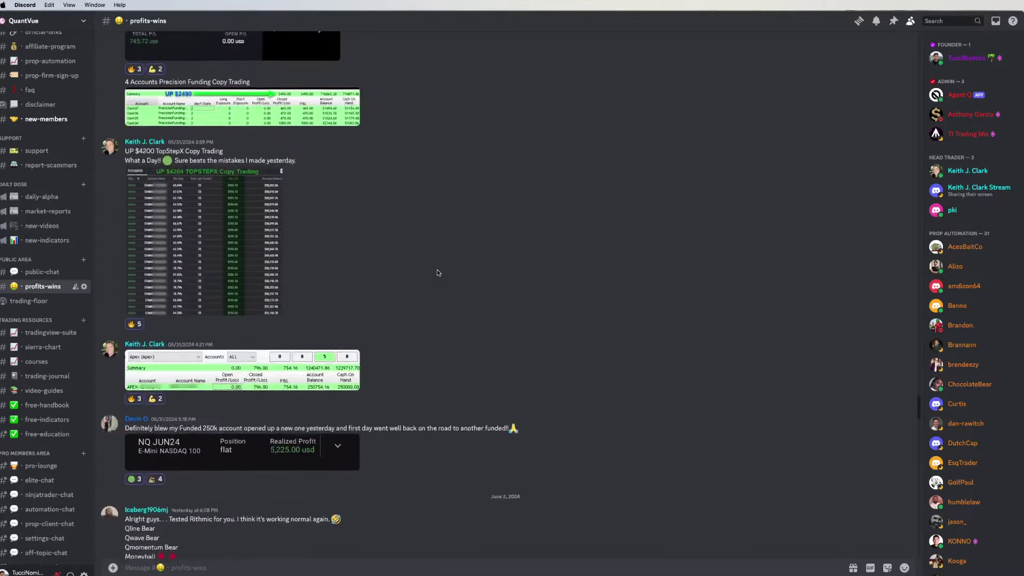
{"action": "scroll", "coordinate": [436, 270], "scroll_direction": "up", "scroll_amount": 20}
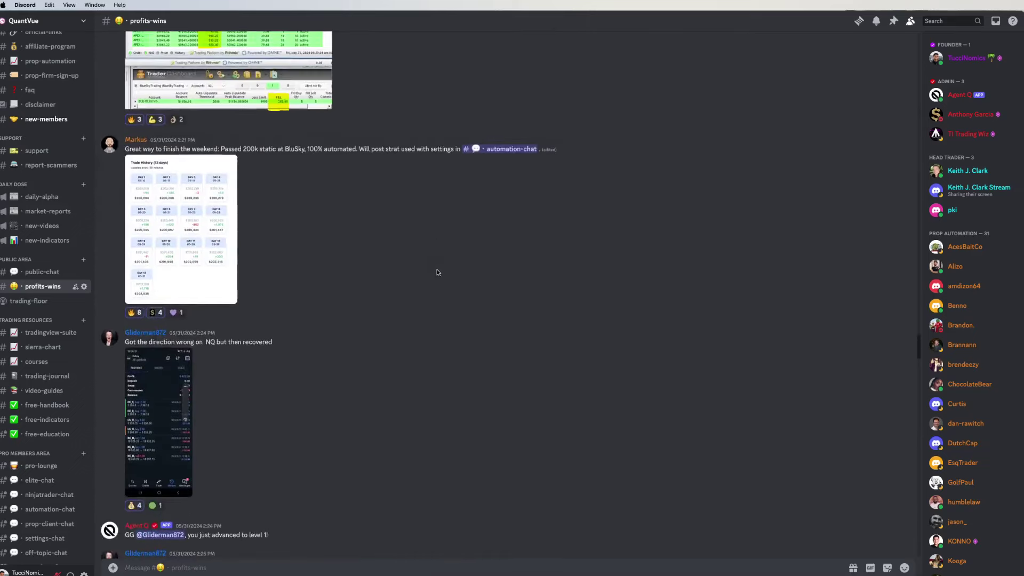
{"action": "scroll", "coordinate": [436, 271], "scroll_direction": "up", "scroll_amount": 20}
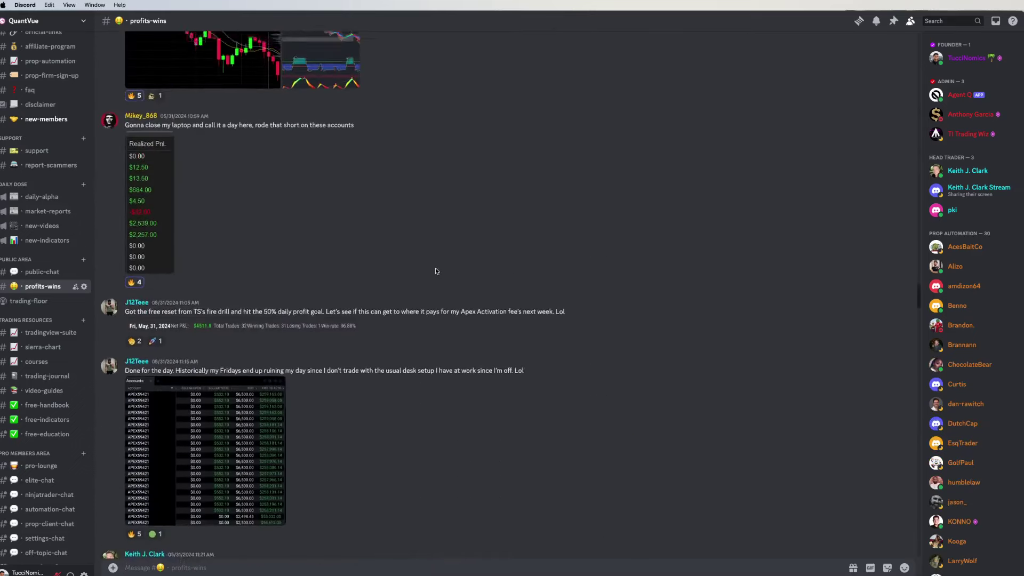
{"action": "scroll", "coordinate": [566, 320], "scroll_direction": "down", "scroll_amount": 20}
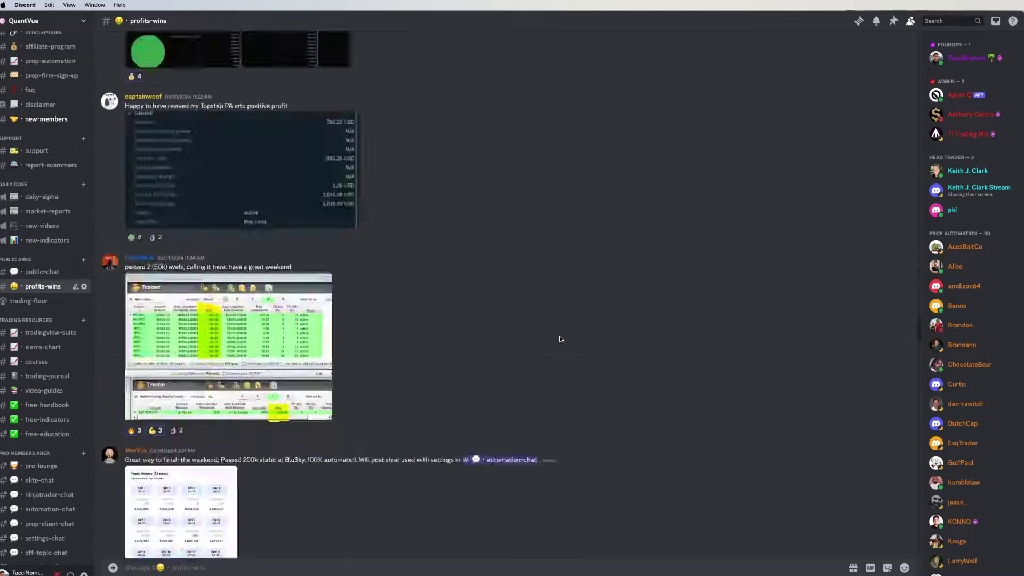
{"action": "scroll", "coordinate": [51, 353], "scroll_direction": "down", "scroll_amount": 5}
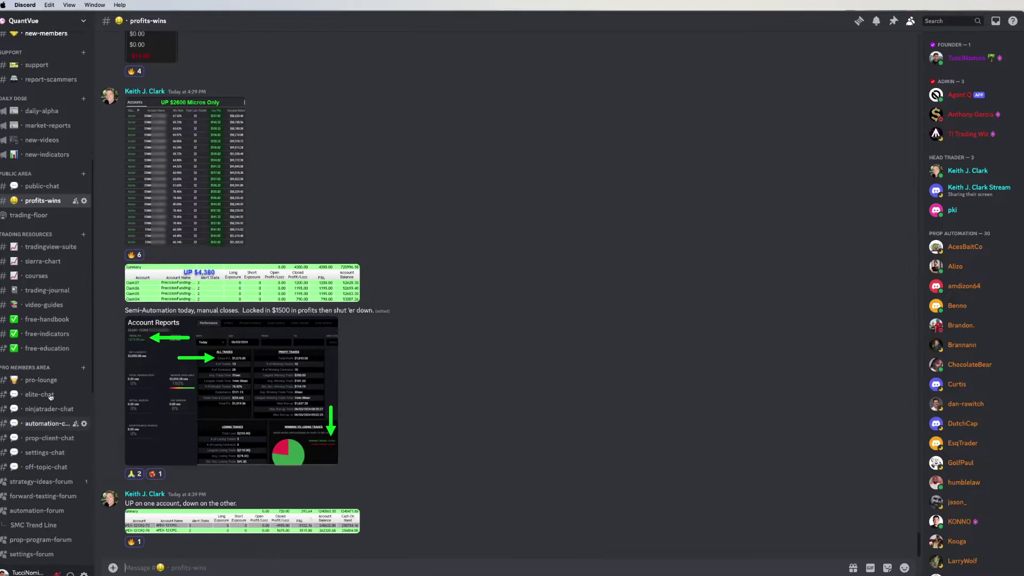
Switch to #pro-lounge and read members' discussion of prop-firm payout caps and account limits.
{"action": "left_click", "coordinate": [41, 322]}
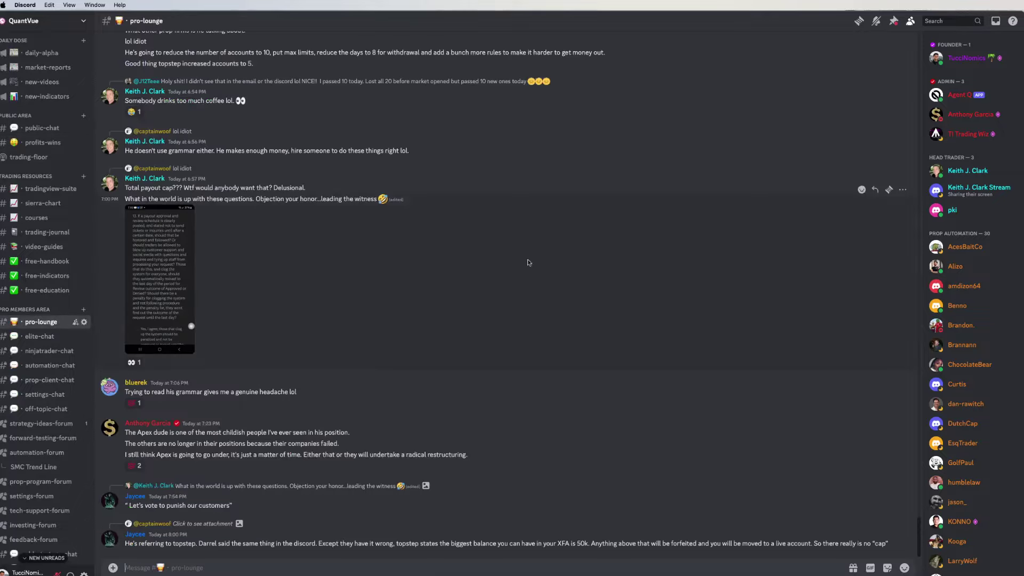
{"action": "scroll", "coordinate": [530, 258], "scroll_direction": "up", "scroll_amount": 15}
{"action": "scroll", "coordinate": [496, 281], "scroll_direction": "up", "scroll_amount": 20}
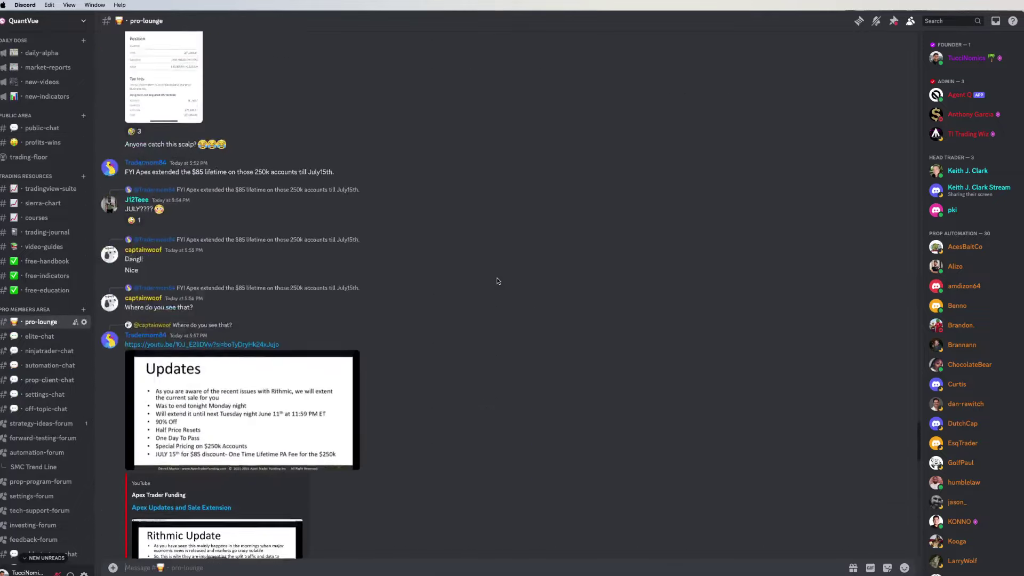
{"action": "scroll", "coordinate": [497, 281], "scroll_direction": "up", "scroll_amount": 20}
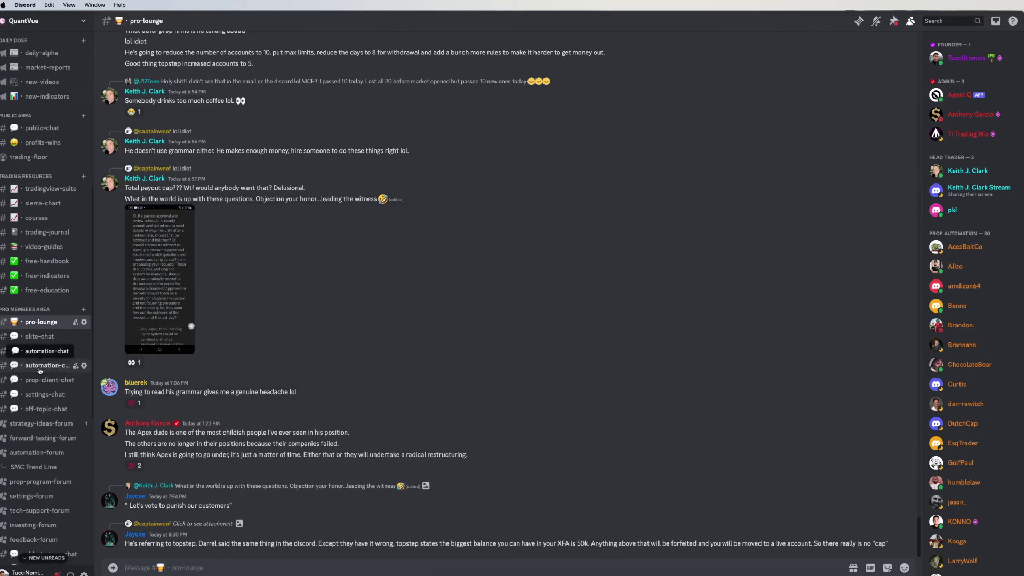
{"action": "scroll", "coordinate": [40, 370], "scroll_direction": "down", "scroll_amount": 5}
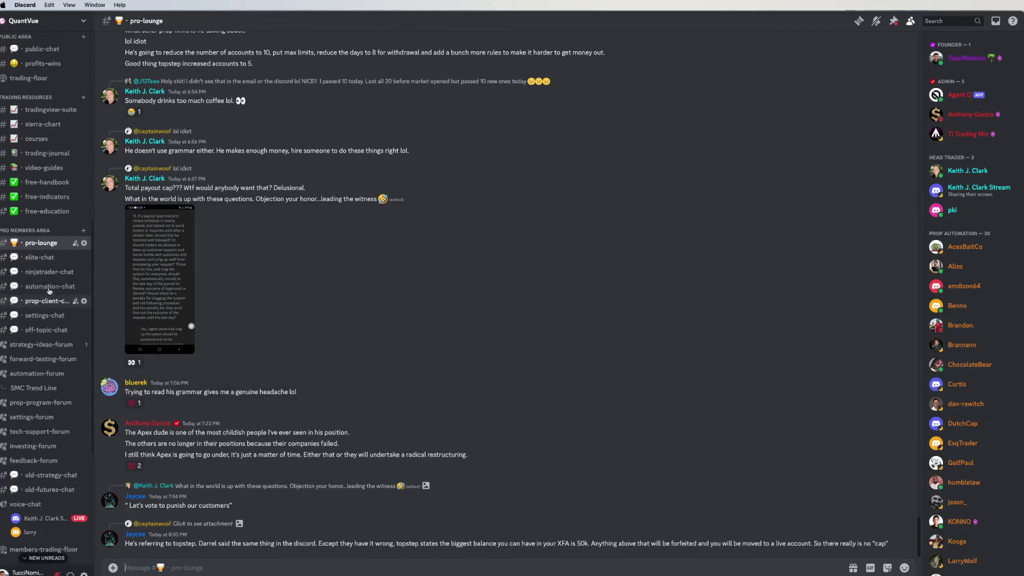